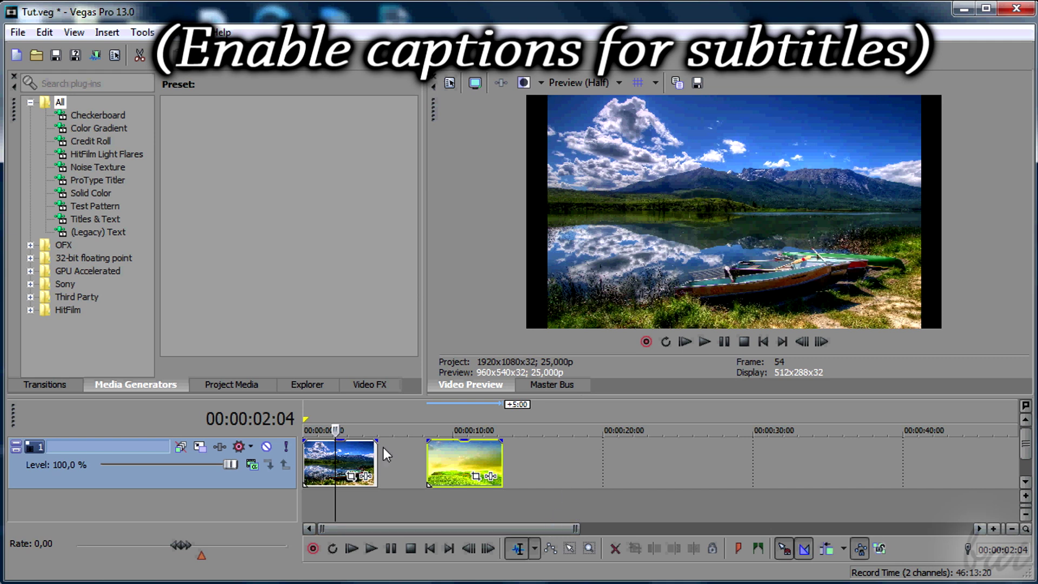
scroll(380, 437, up, 1)
scroll(407, 445, up, 1)
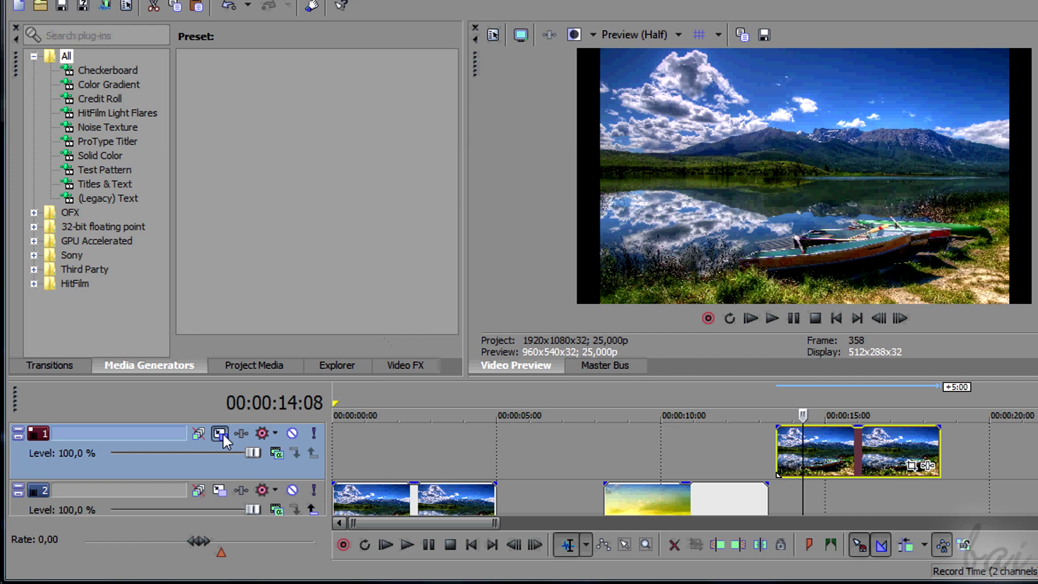
Widen Track 1's motion frame to about 2122.5 wide, just past the 1920-wide screen
click(222, 432)
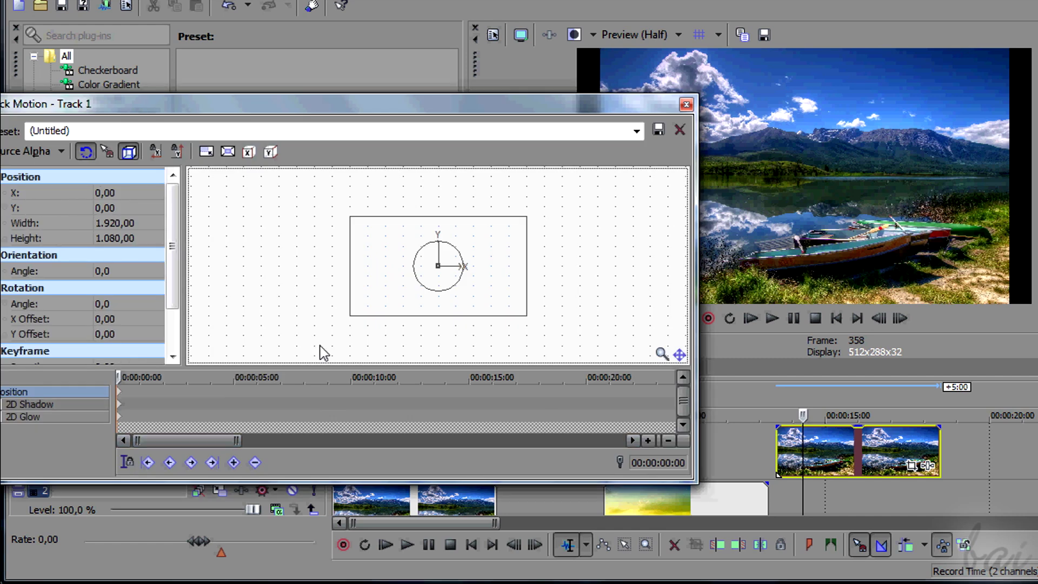
drag(552, 113, 552, 161)
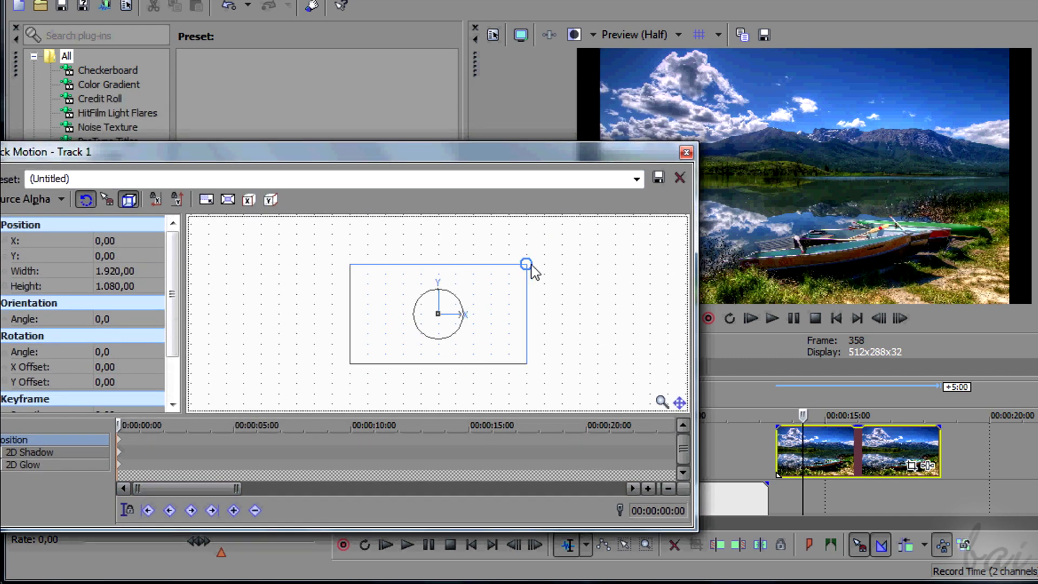
drag(531, 267, 537, 270)
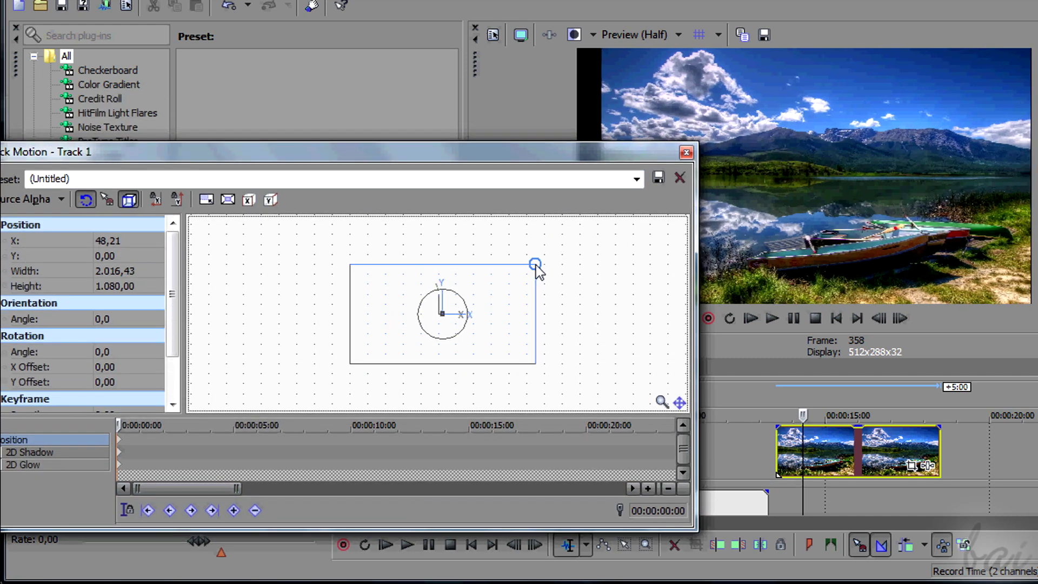
drag(350, 265, 341, 266)
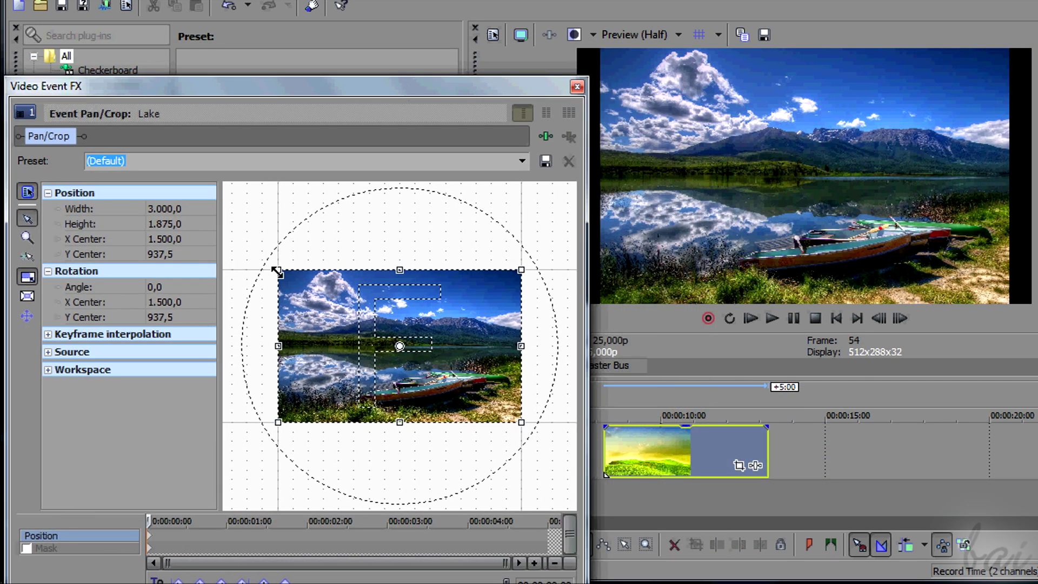
Tighten the Lake clip's crop and lower its top edge to about 1689.5 high
drag(276, 271, 296, 281)
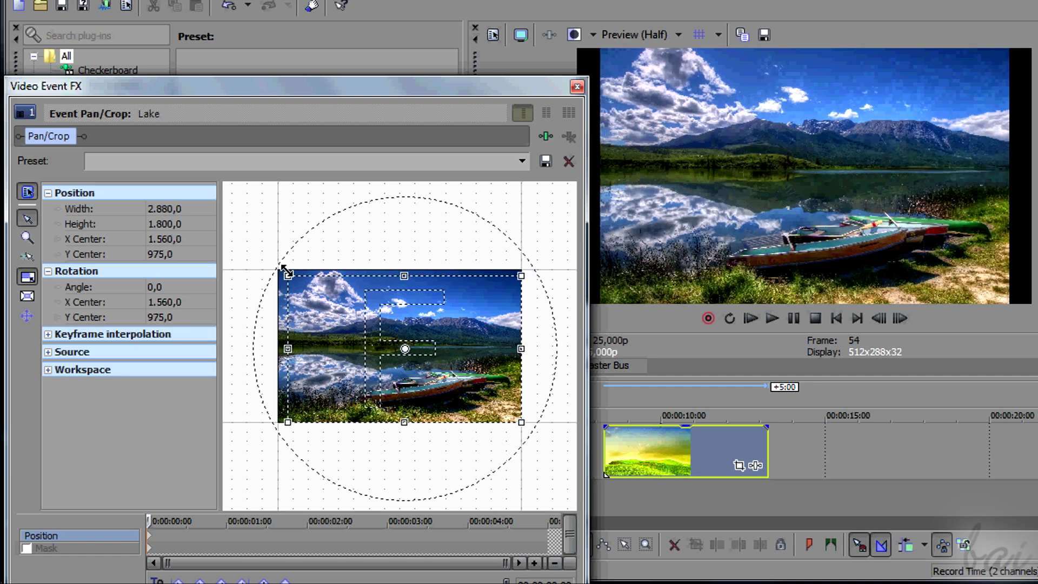
drag(297, 281, 277, 261)
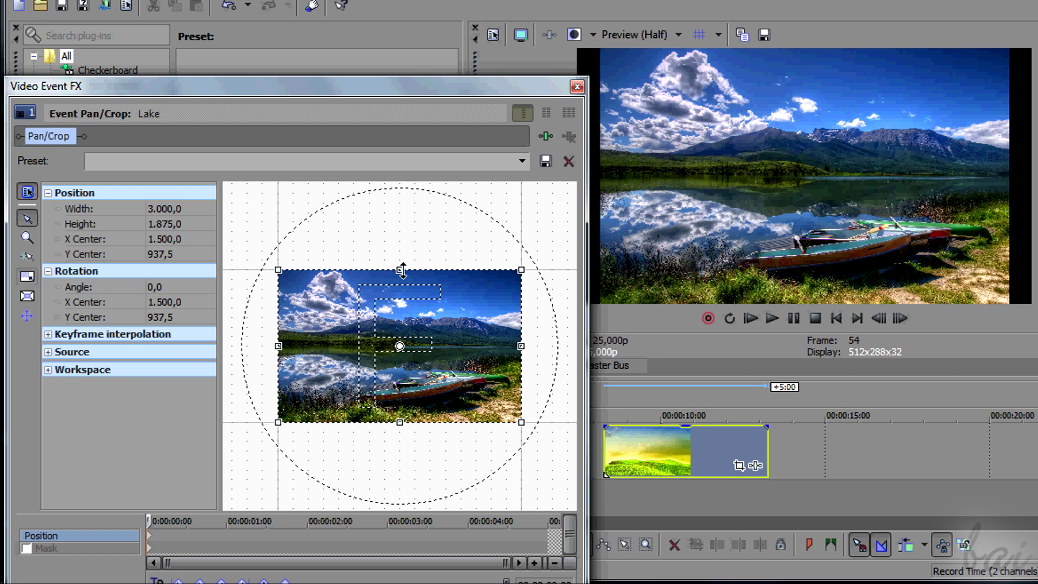
drag(401, 271, 400, 286)
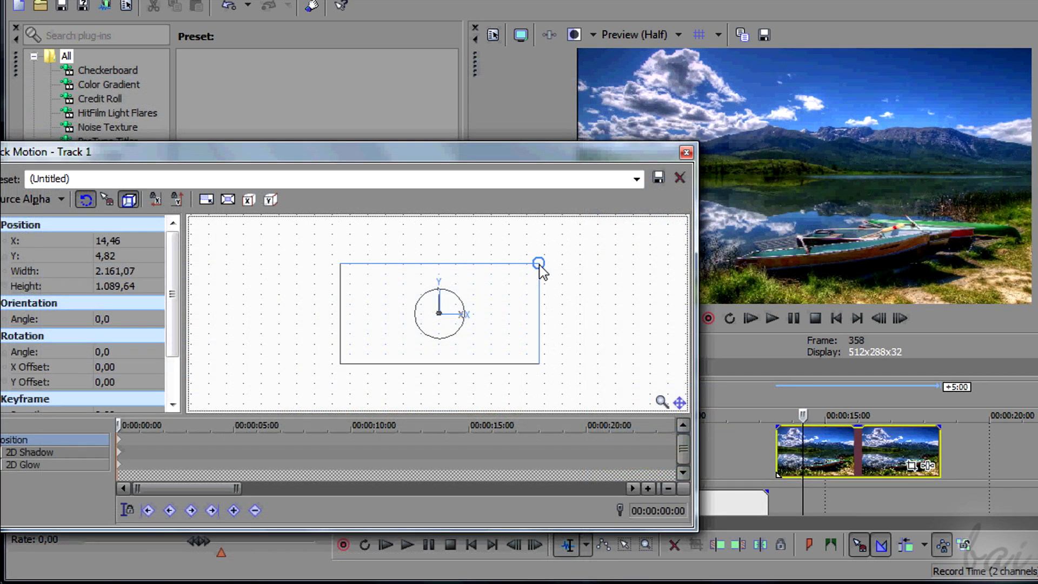
Narrow Track 1's frame to 2151.43 wide, then toggle the track mutes to compare
drag(539, 270, 538, 270)
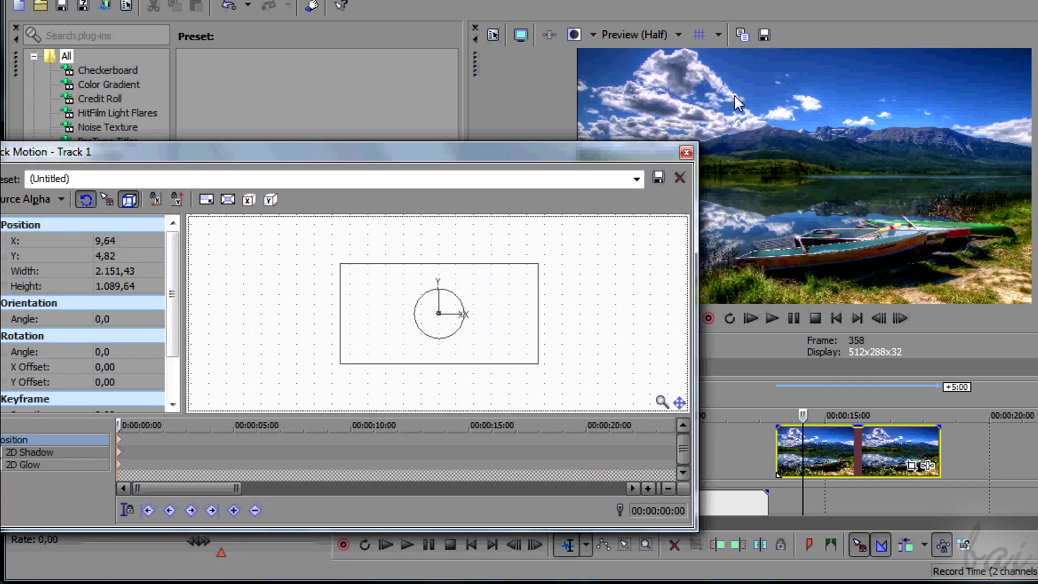
click(686, 155)
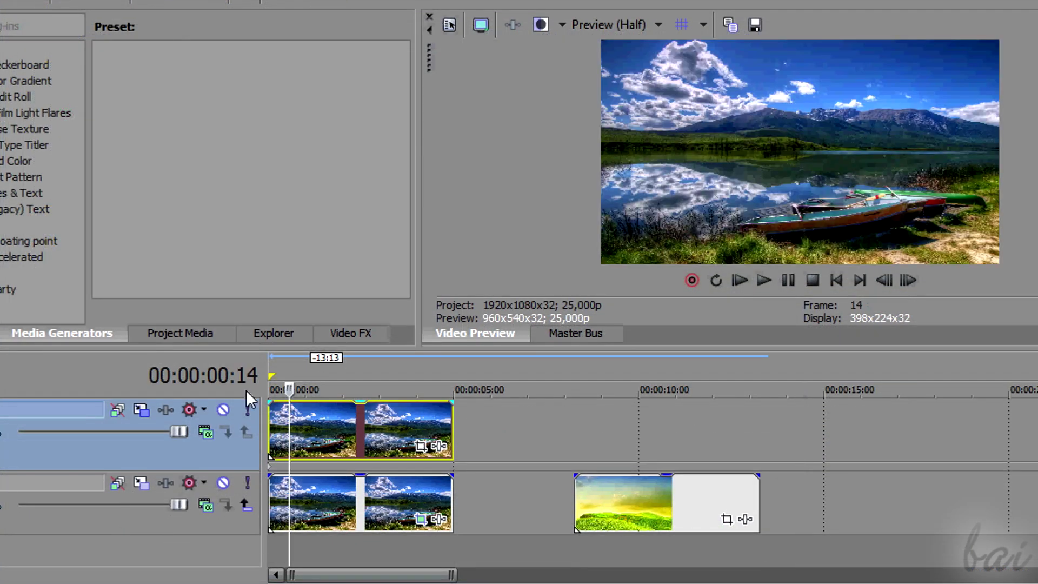
click(224, 411)
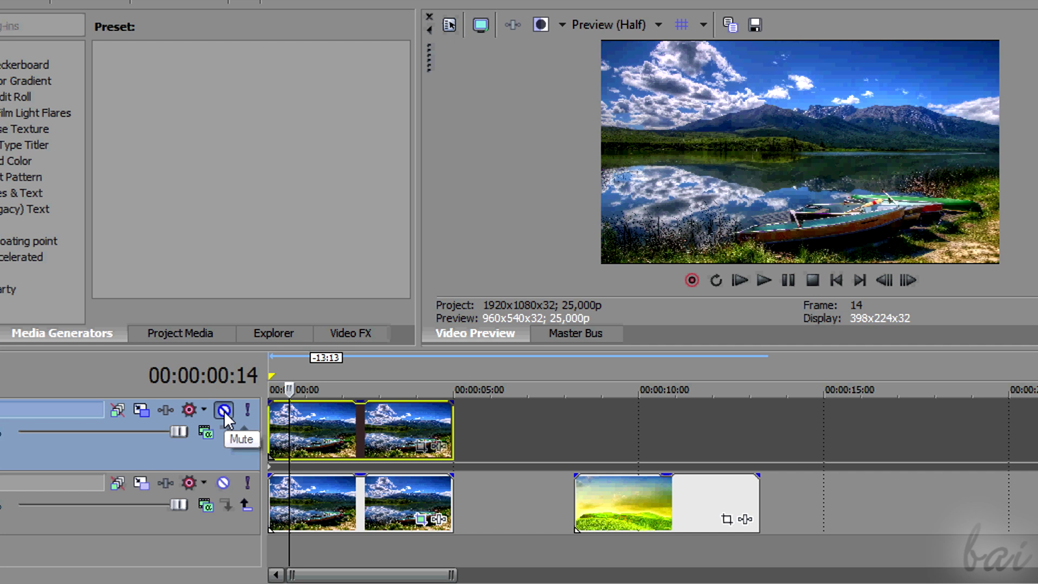
click(225, 411)
click(226, 486)
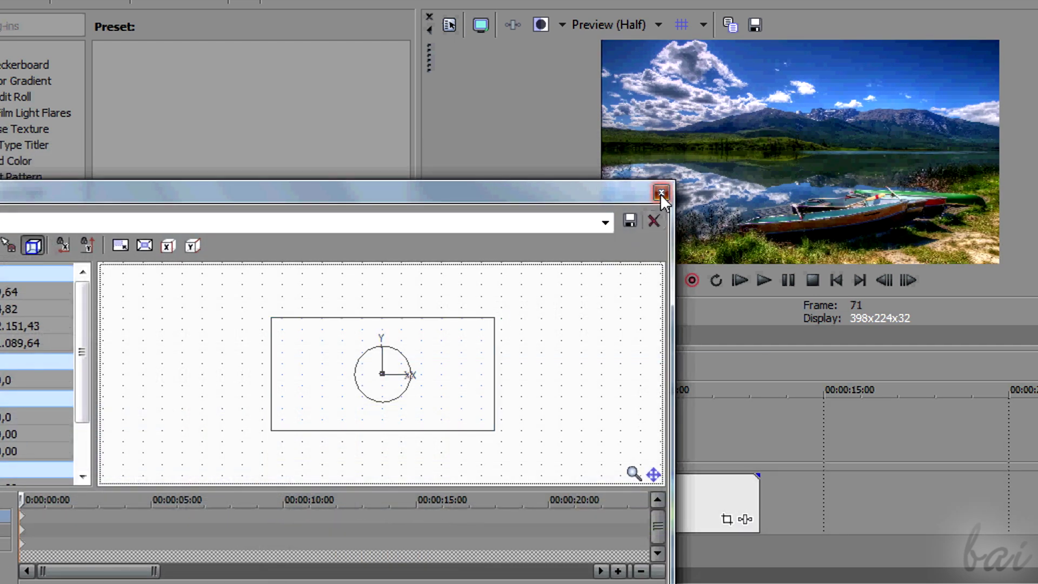
click(660, 193)
Move the grass clip from track 2 onto track 1 near 9 seconds
click(617, 495)
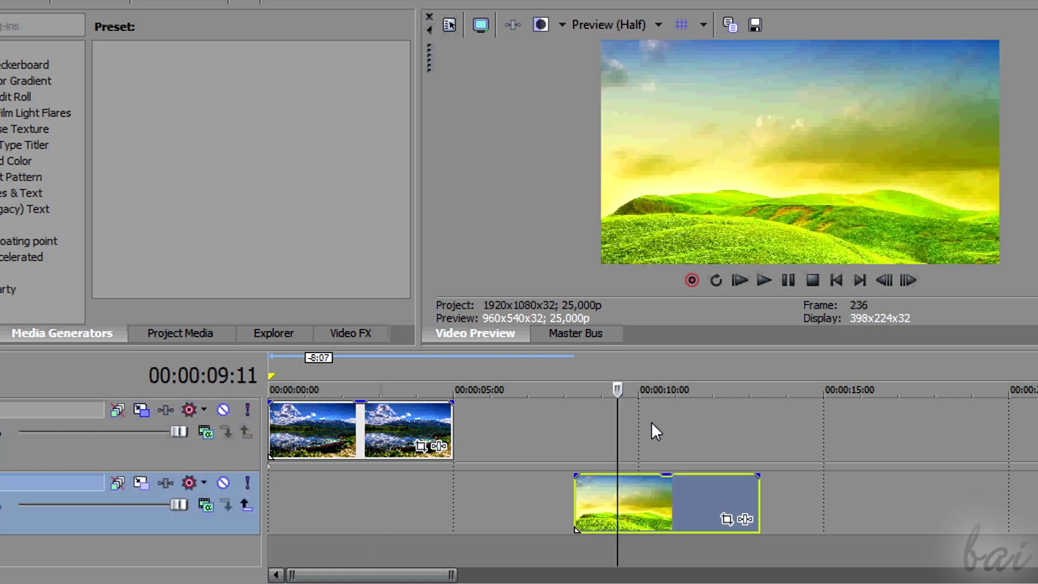
drag(655, 500, 655, 430)
click(369, 391)
Set the playhead to 00:00:10:05 and insert a new video track at the top
click(649, 381)
right_click(835, 422)
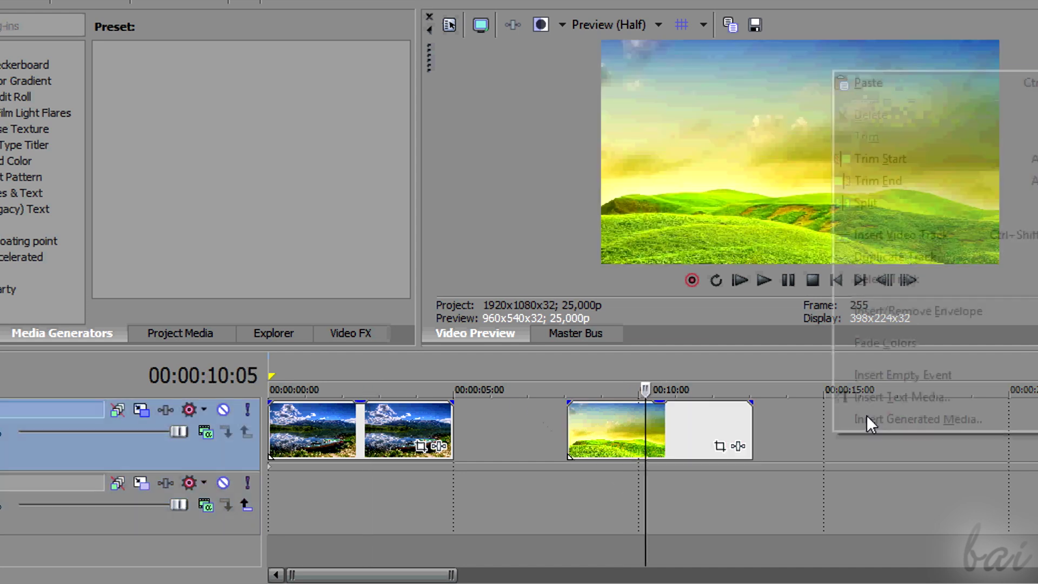
click(926, 233)
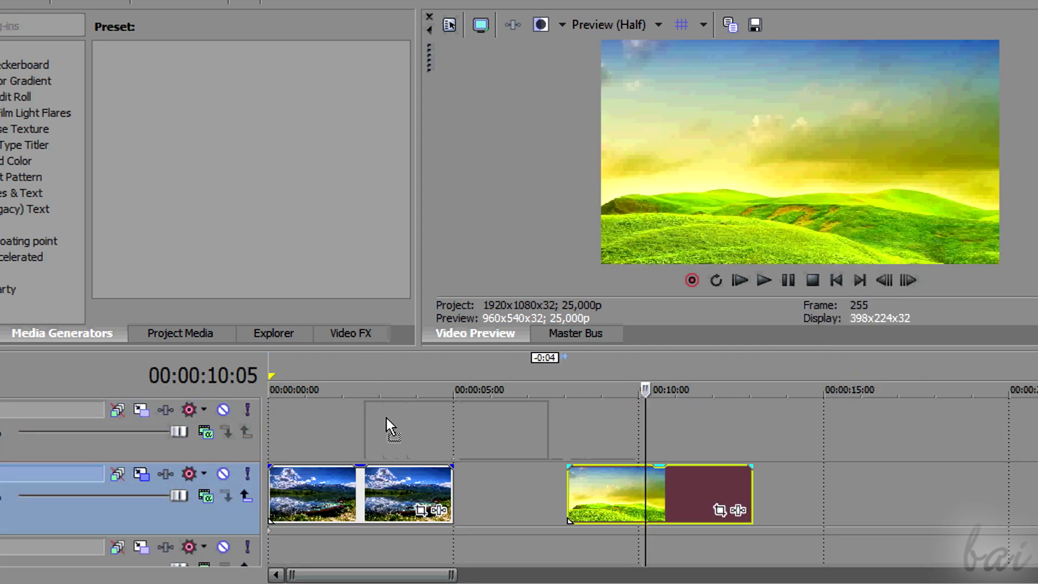
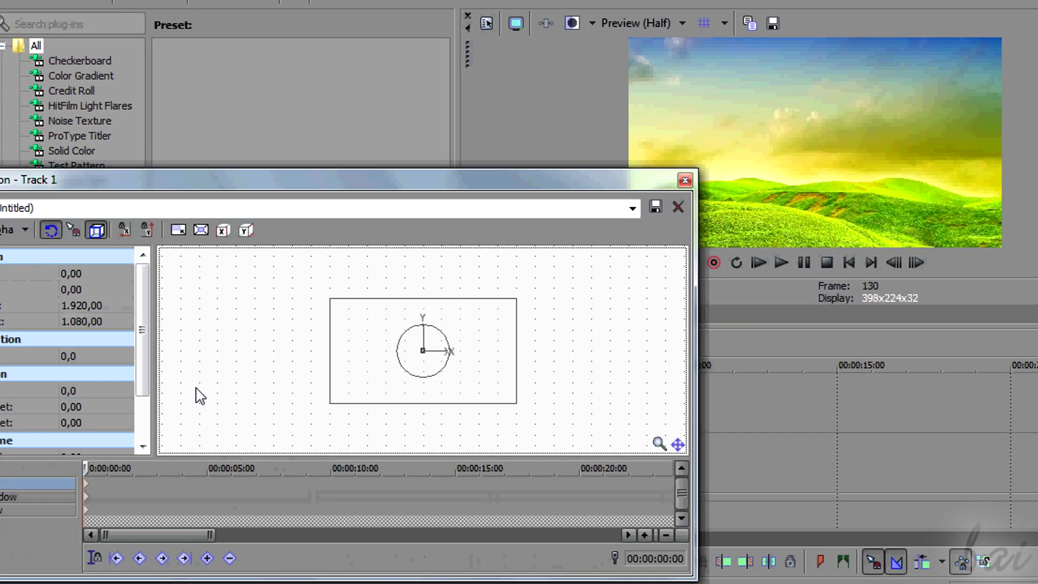
Resize the frame, extend the loop region right, and insert a new video track above
mouse_move(516, 299)
mouse_down()
mouse_move(519, 331)
mouse_move(487, 336)
mouse_up()
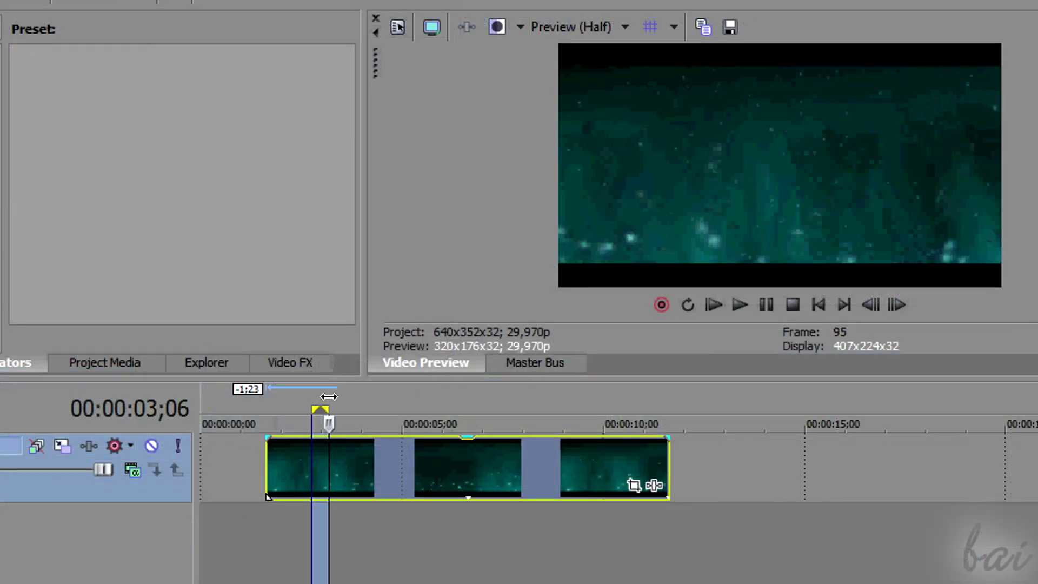
drag(328, 395, 509, 408)
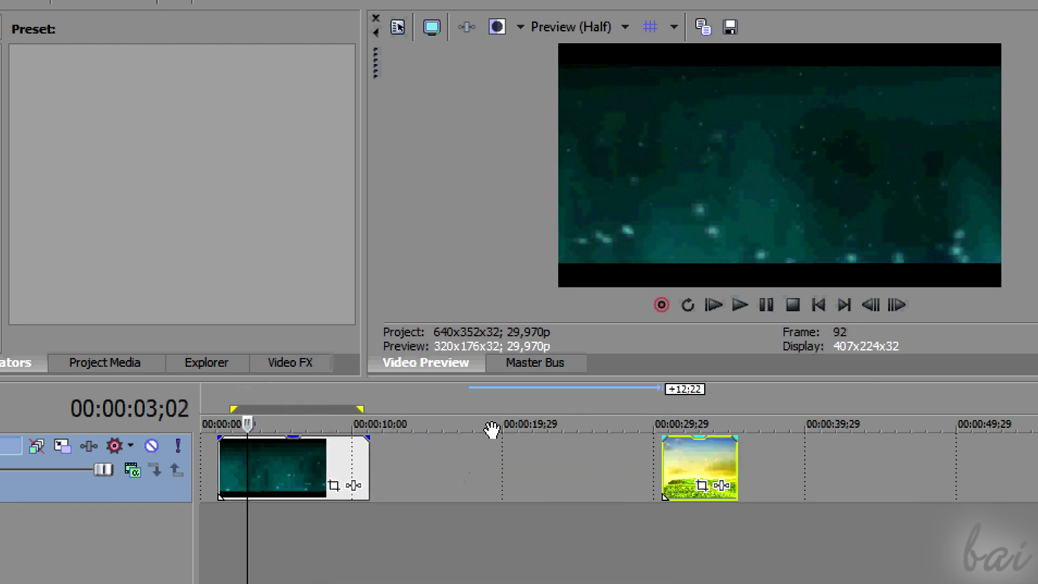
right_click(431, 467)
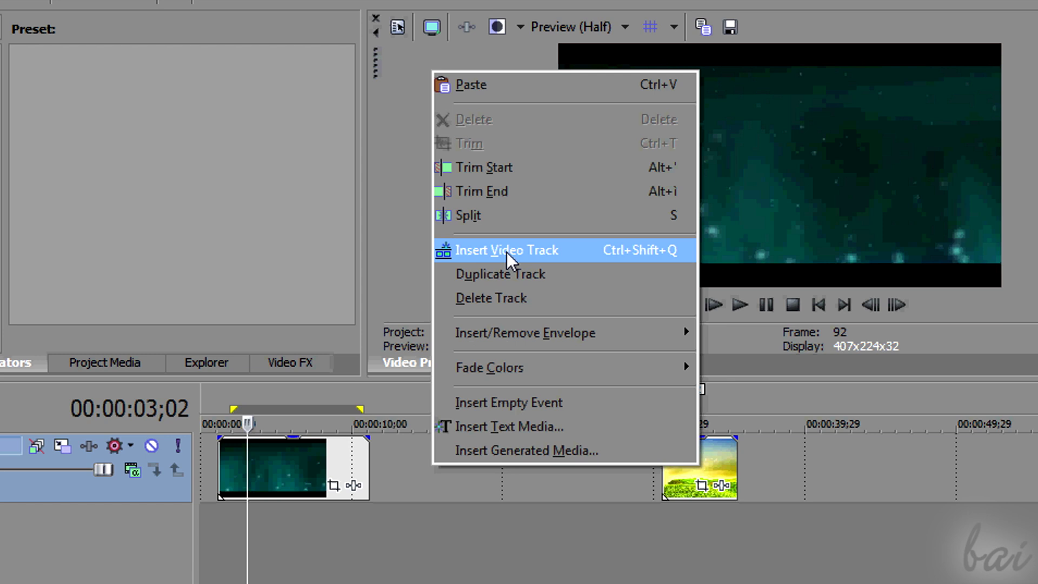
click(507, 252)
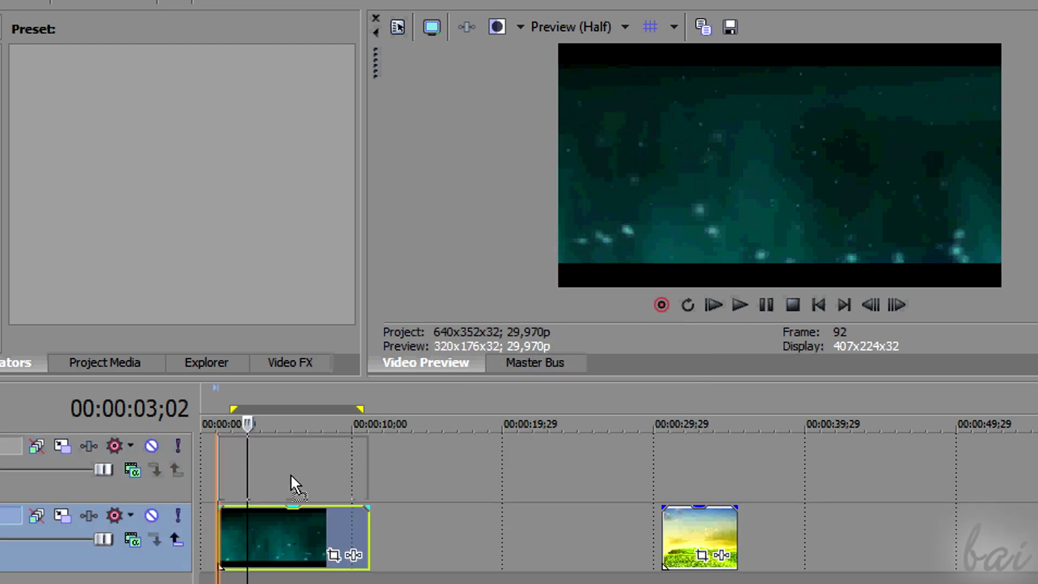
Move the teal clip up onto the new Track 1 and later in time
drag(286, 548, 292, 479)
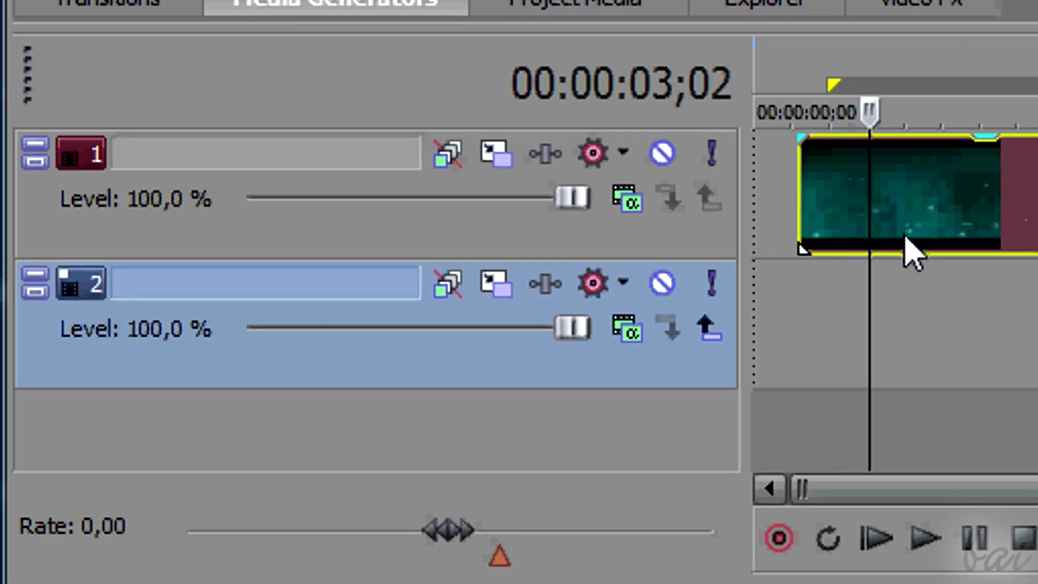
drag(844, 200, 961, 255)
click(502, 160)
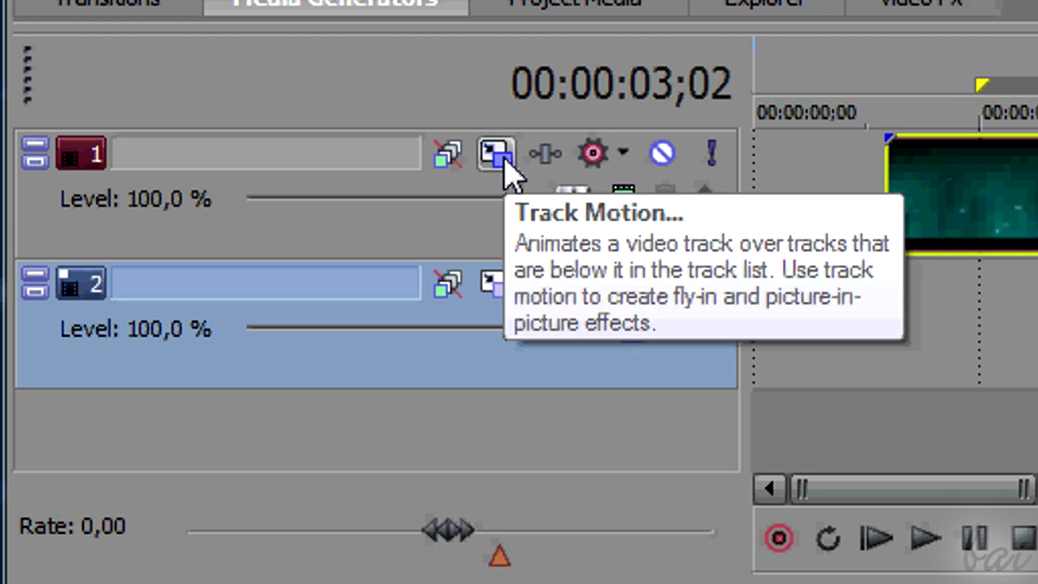
Open Track Motion for Track 1 to show its frame box over the canvas
click(503, 160)
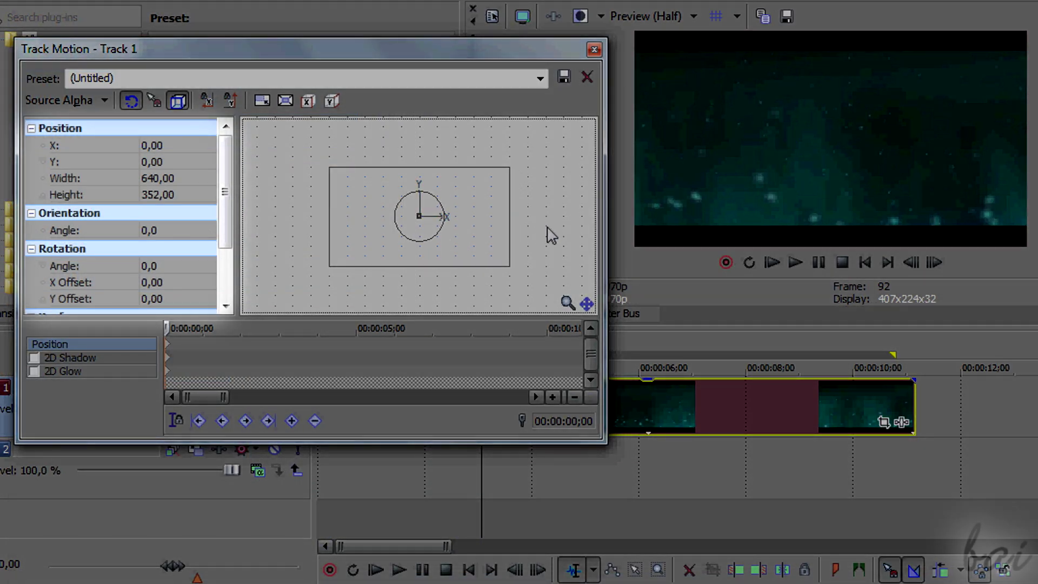
scroll(548, 235, down, 2)
scroll(547, 236, down, 1)
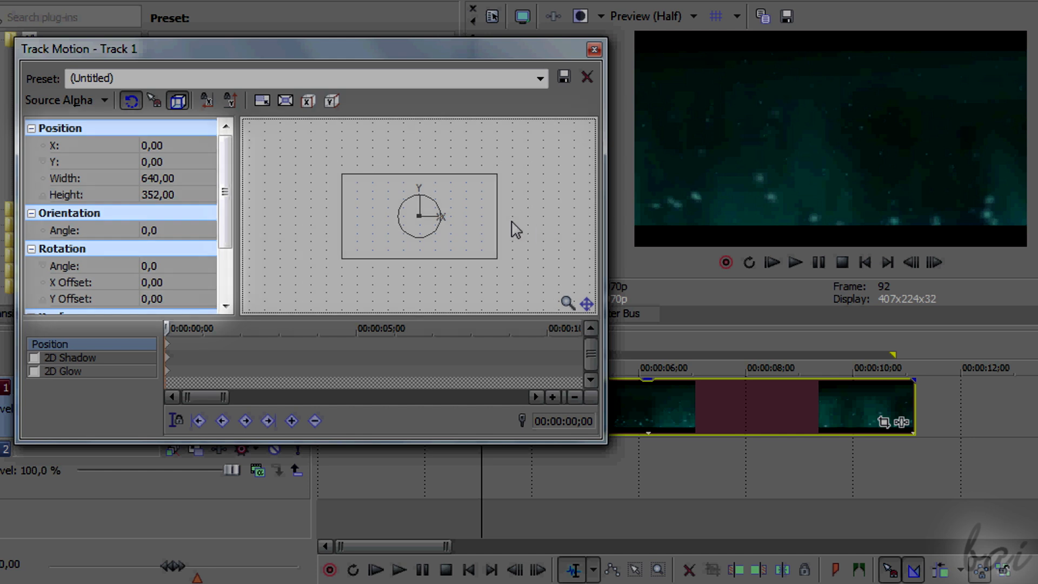
scroll(503, 228, down, 2)
scroll(478, 230, down, 1)
scroll(462, 232, down, 1)
scroll(446, 233, down, 1)
scroll(422, 229, down, 1)
scroll(397, 231, up, 1)
scroll(409, 226, up, 1)
scroll(454, 219, up, 1)
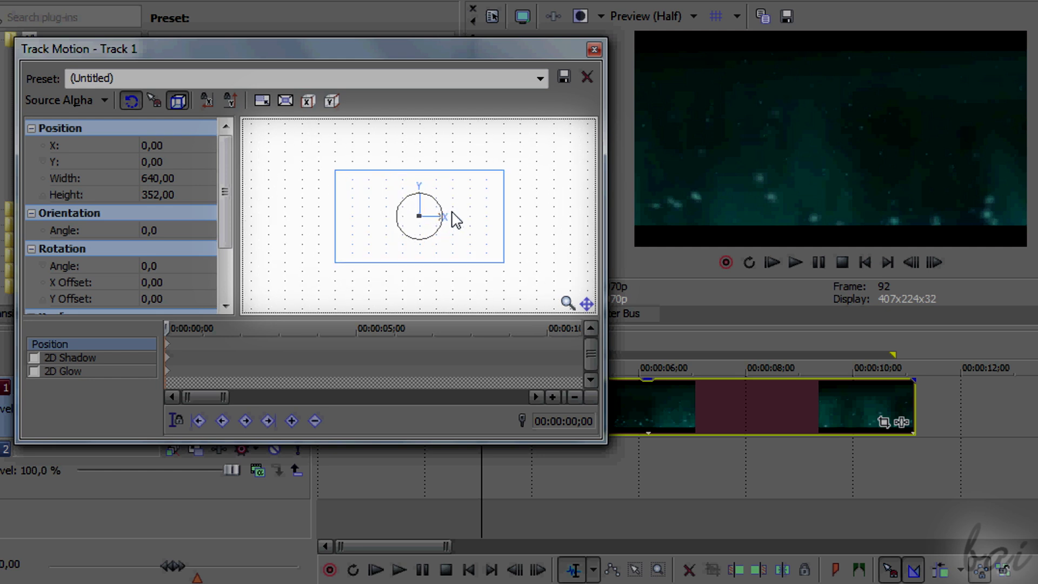
scroll(446, 223, up, 1)
scroll(456, 227, up, 1)
scroll(452, 256, down, 2)
scroll(519, 231, down, 2)
scroll(479, 229, down, 1)
scroll(422, 229, down, 1)
scroll(430, 227, up, 1)
scroll(447, 224, up, 2)
scroll(454, 221, up, 1)
scroll(458, 219, down, 1)
scroll(460, 223, down, 1)
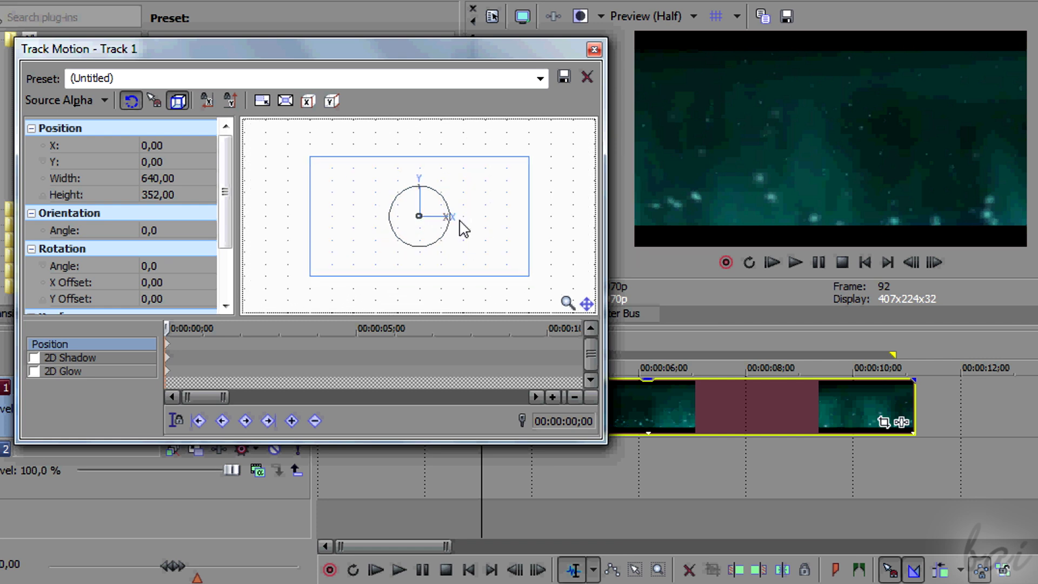
Drag Track 1's frame up, down and left, then recentre it at X 0, Y 0
mouse_move(476, 193)
mouse_down()
mouse_move(495, 191)
mouse_move(468, 176)
mouse_up()
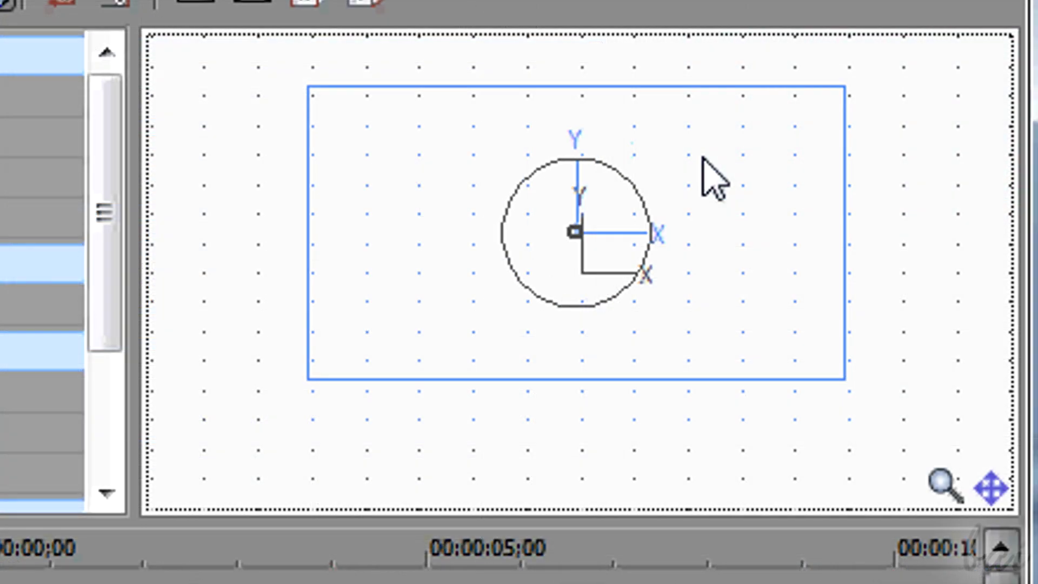
mouse_move(703, 158)
mouse_down()
mouse_move(637, 185)
mouse_move(630, 171)
mouse_move(683, 162)
mouse_move(707, 202)
mouse_move(732, 218)
mouse_up()
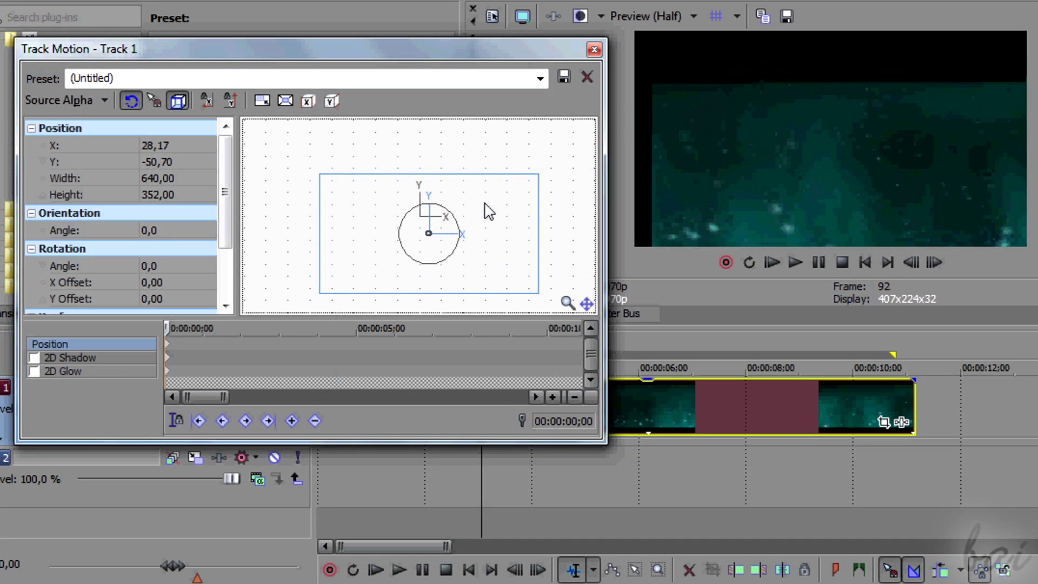
mouse_move(486, 211)
mouse_down()
mouse_move(463, 218)
mouse_move(461, 188)
mouse_move(449, 187)
mouse_up()
double_click(455, 187)
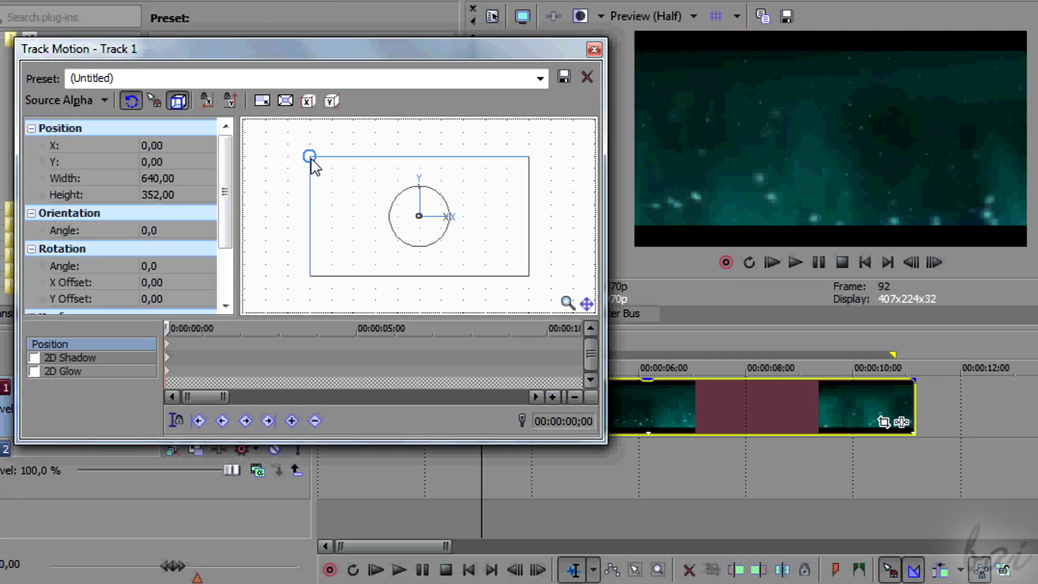
Drag the frame's top-left and bottom-right corners outward to about 654×439
drag(309, 157, 308, 153)
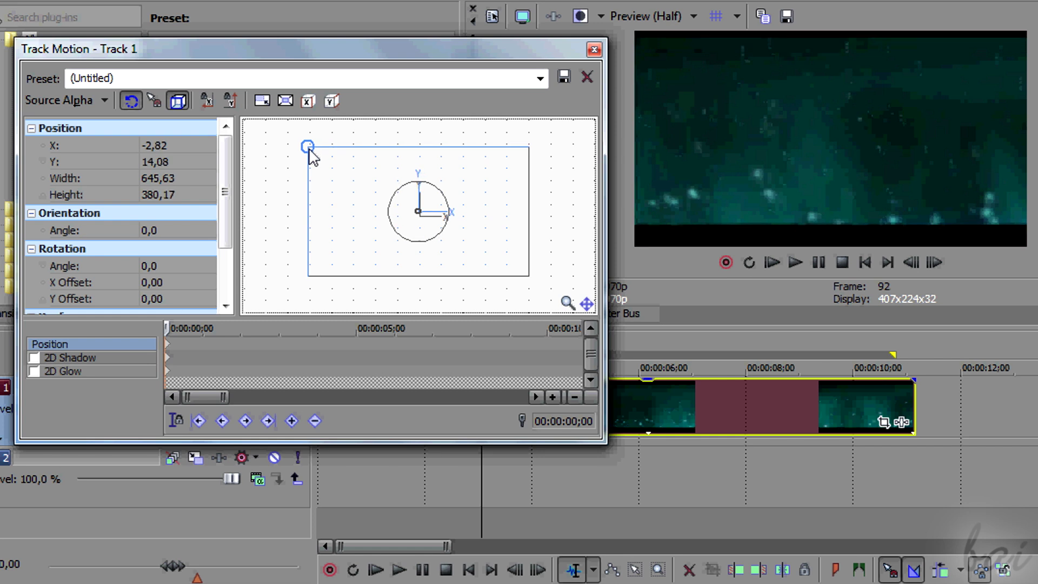
drag(308, 154, 308, 143)
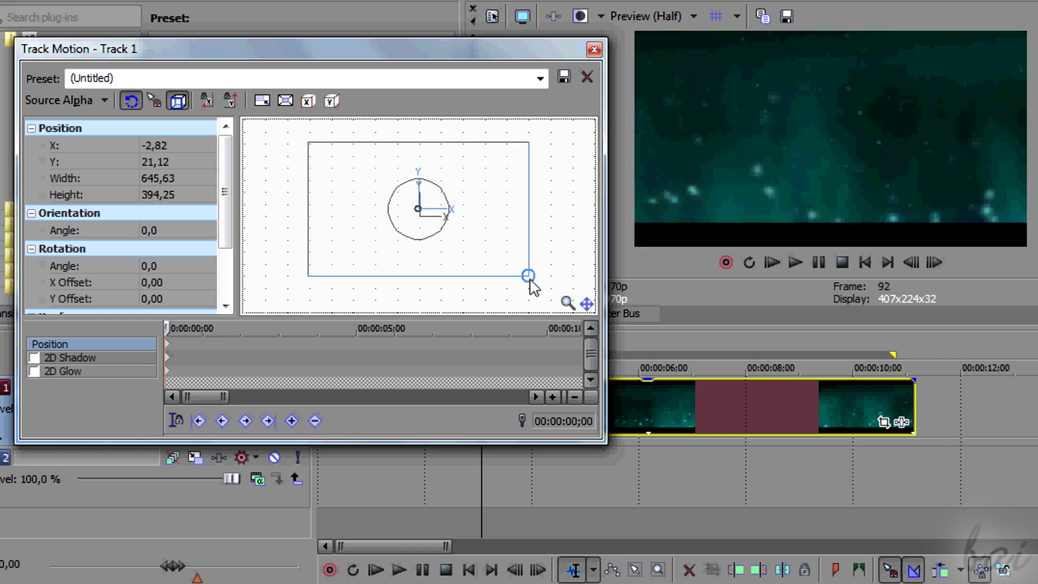
drag(528, 276, 531, 295)
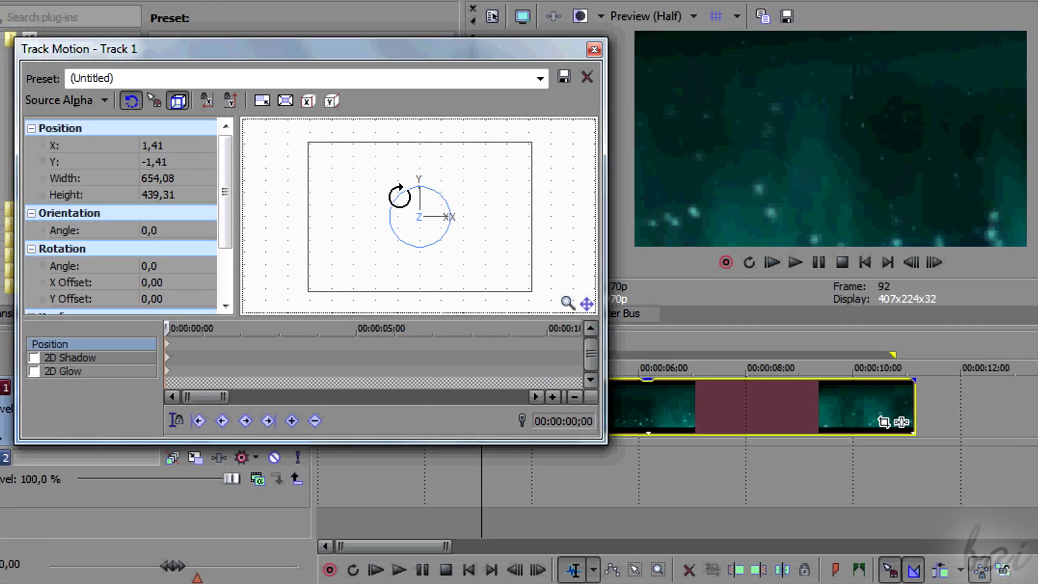
Tilt the frame, then reset its position to 0,0 and Orientation Angle to 0°
mouse_move(399, 195)
mouse_down()
mouse_move(433, 190)
mouse_move(441, 206)
mouse_move(403, 190)
mouse_move(344, 209)
mouse_move(361, 197)
mouse_move(356, 186)
mouse_move(344, 206)
mouse_up()
click(345, 206)
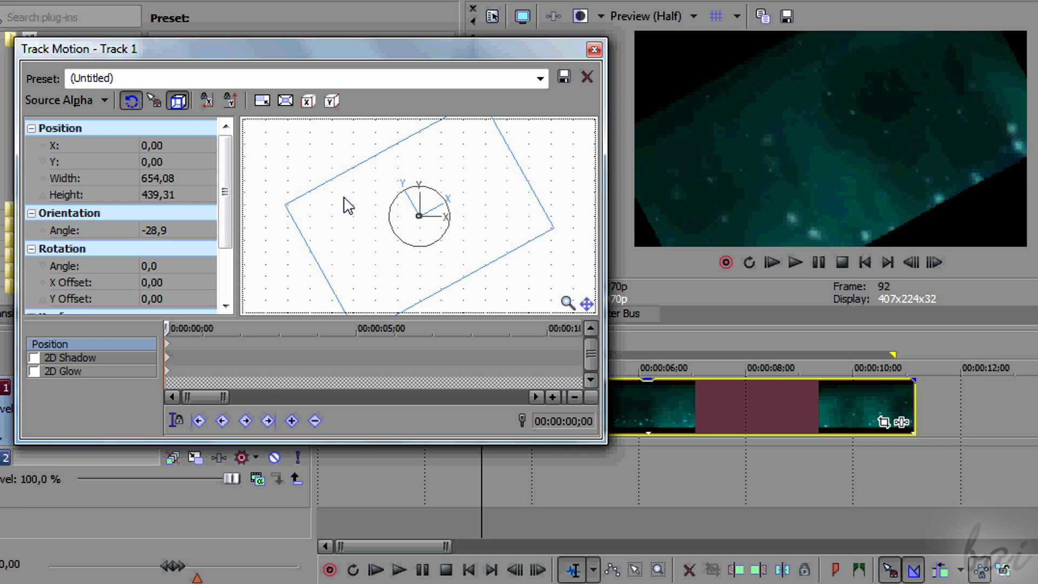
double_click(393, 207)
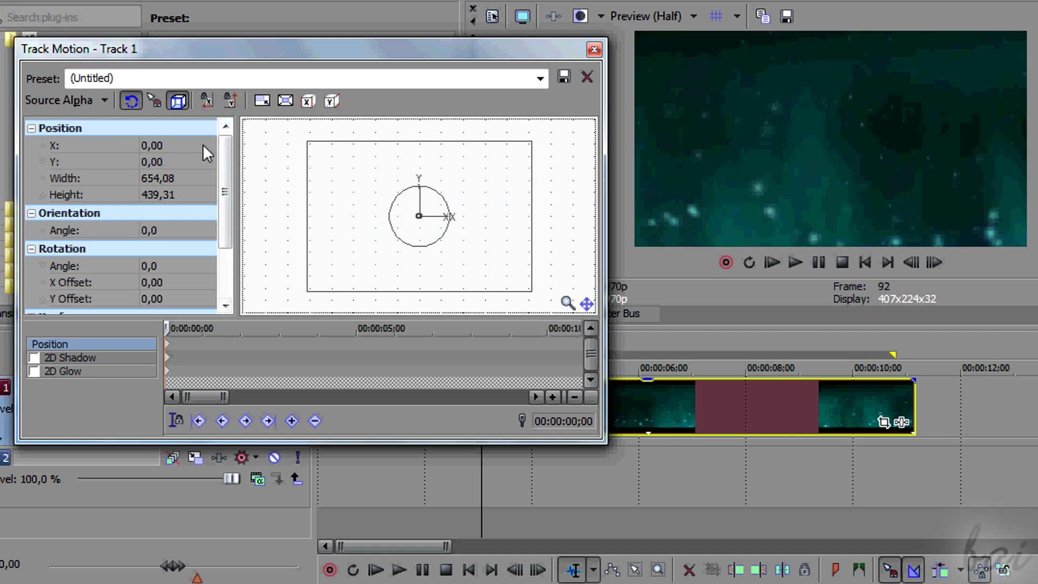
drag(227, 153, 226, 204)
scroll(195, 199, up, 2)
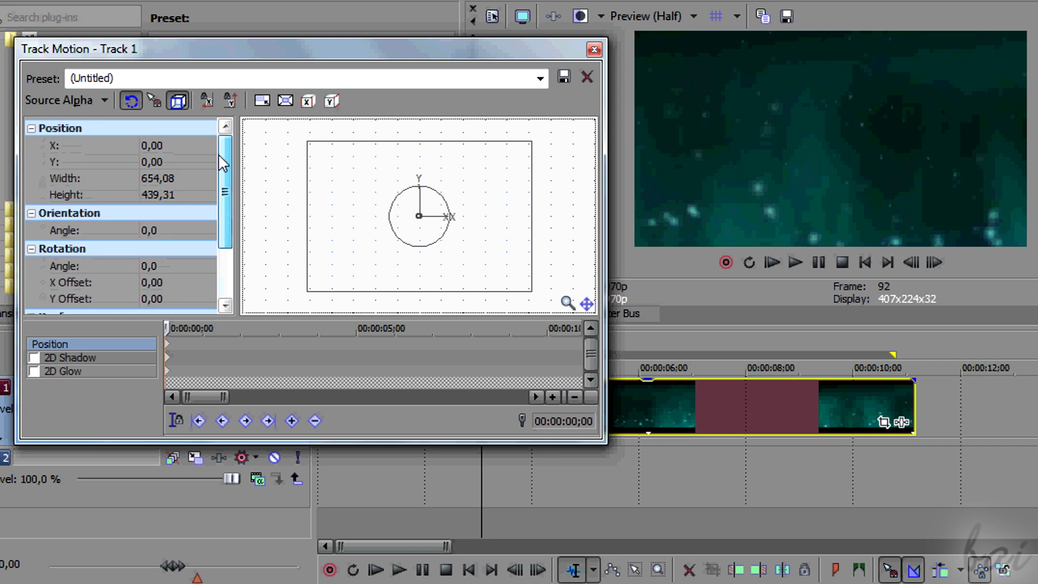
click(167, 231)
scroll(168, 232, up, 1)
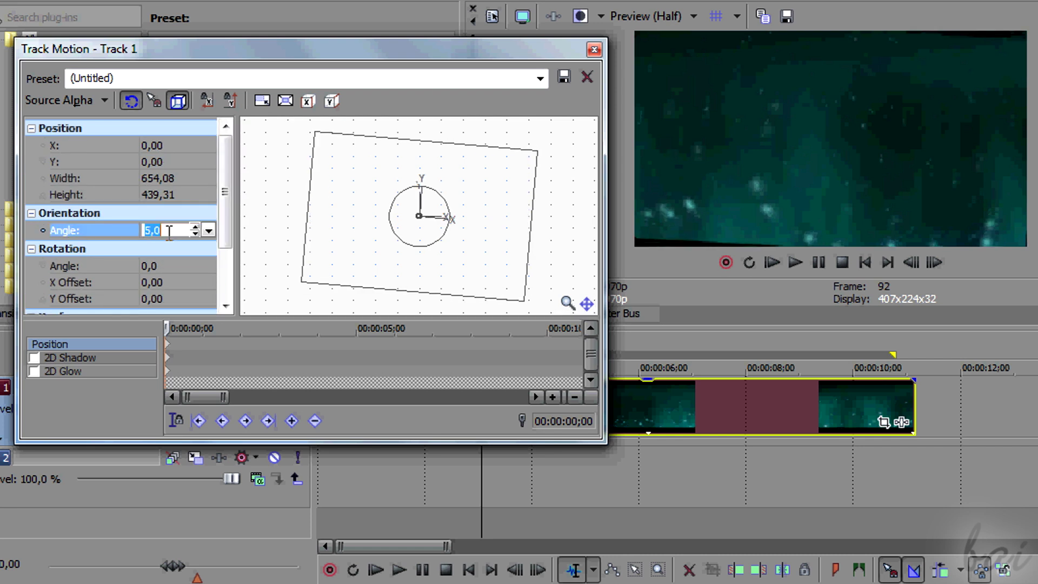
scroll(169, 231, down, 2)
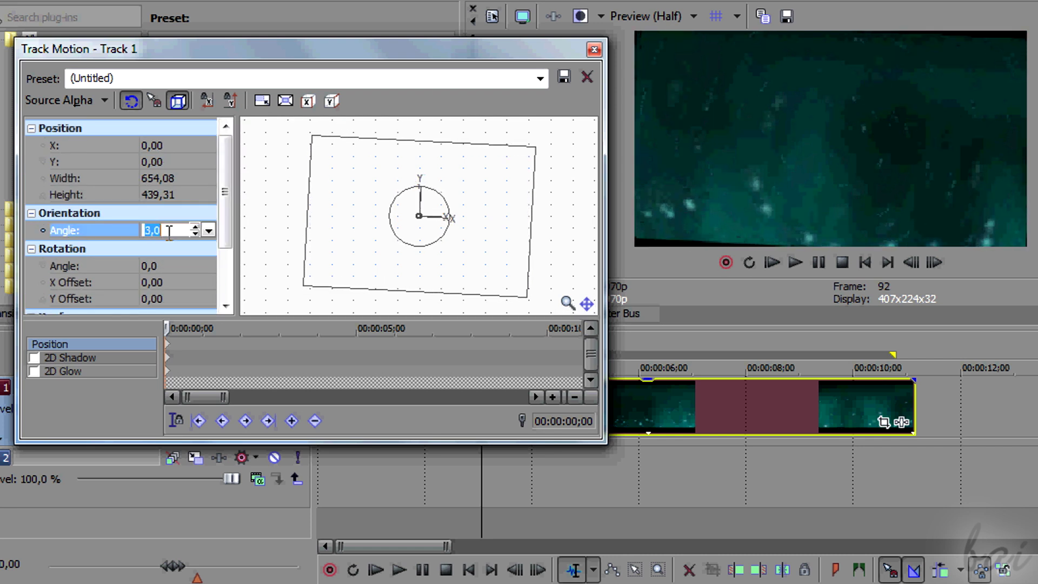
scroll(168, 232, down, 3)
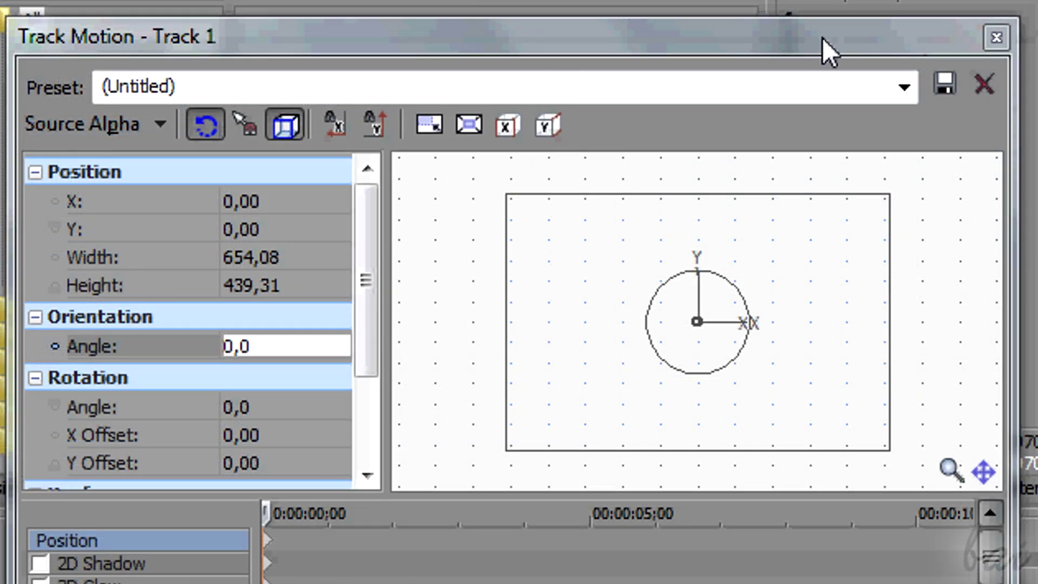
drag(496, 53, 508, 56)
drag(853, 47, 857, 44)
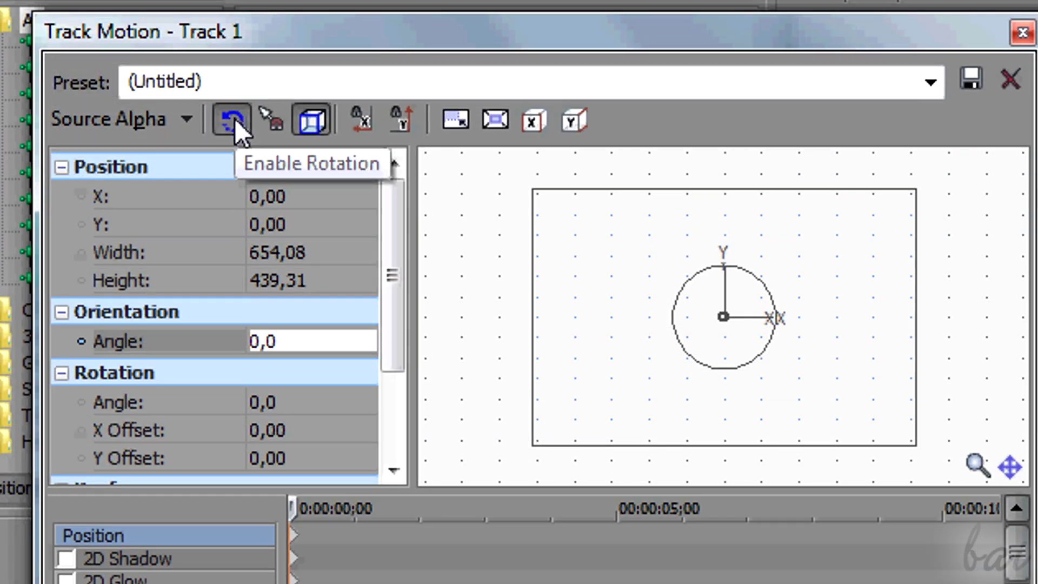
click(235, 118)
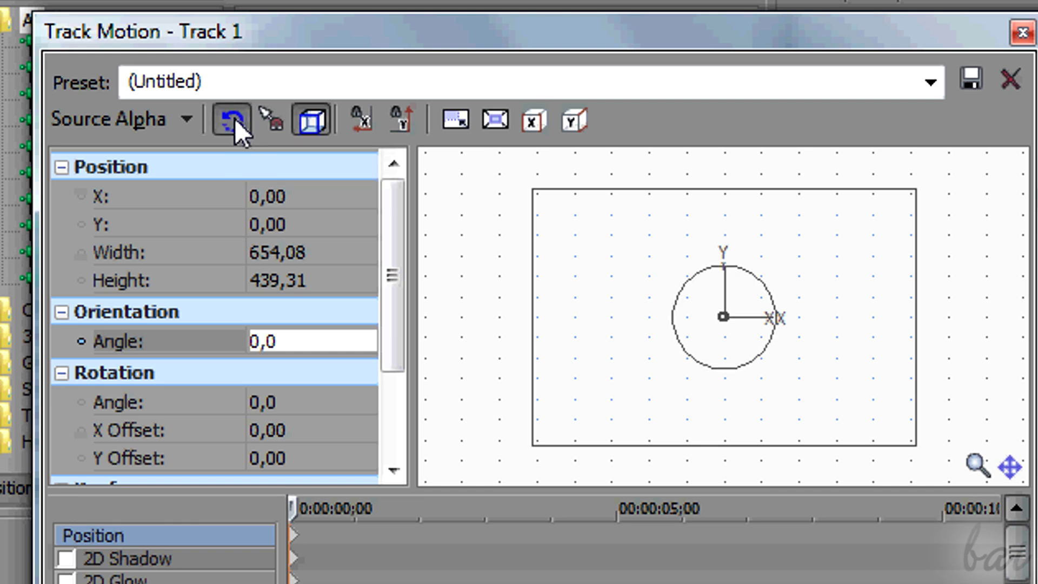
click(235, 119)
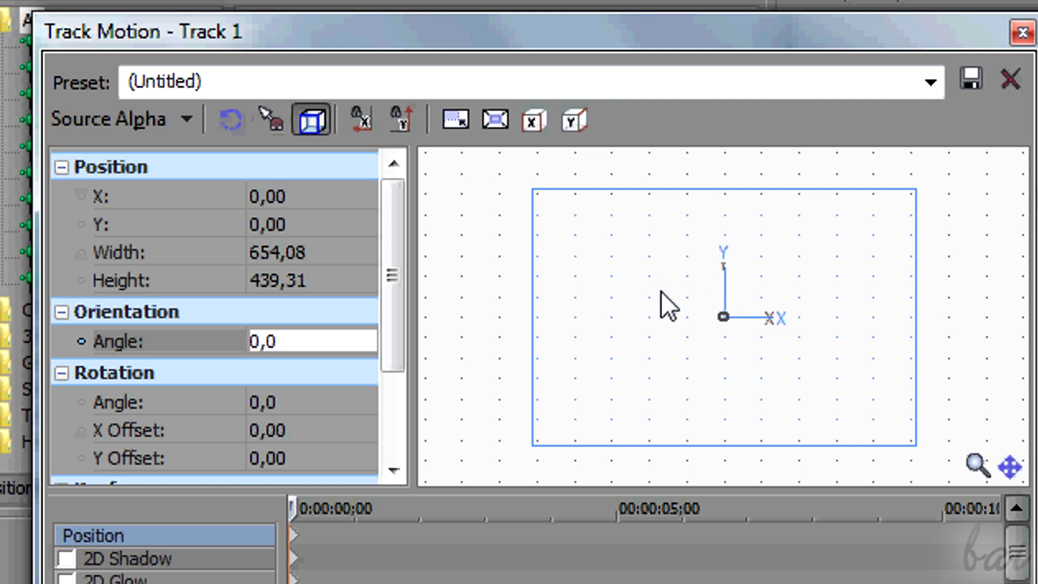
click(220, 123)
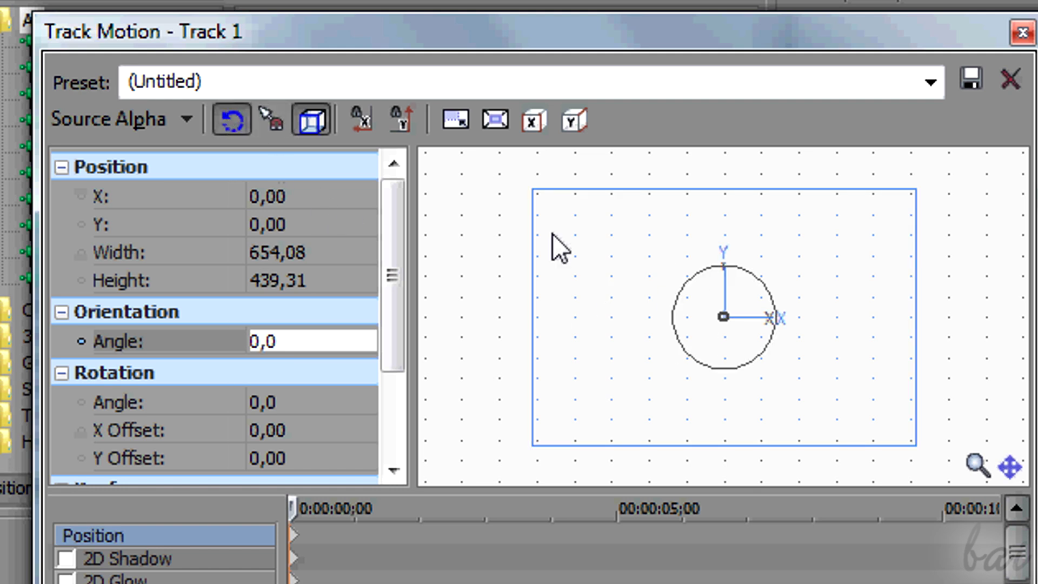
click(276, 121)
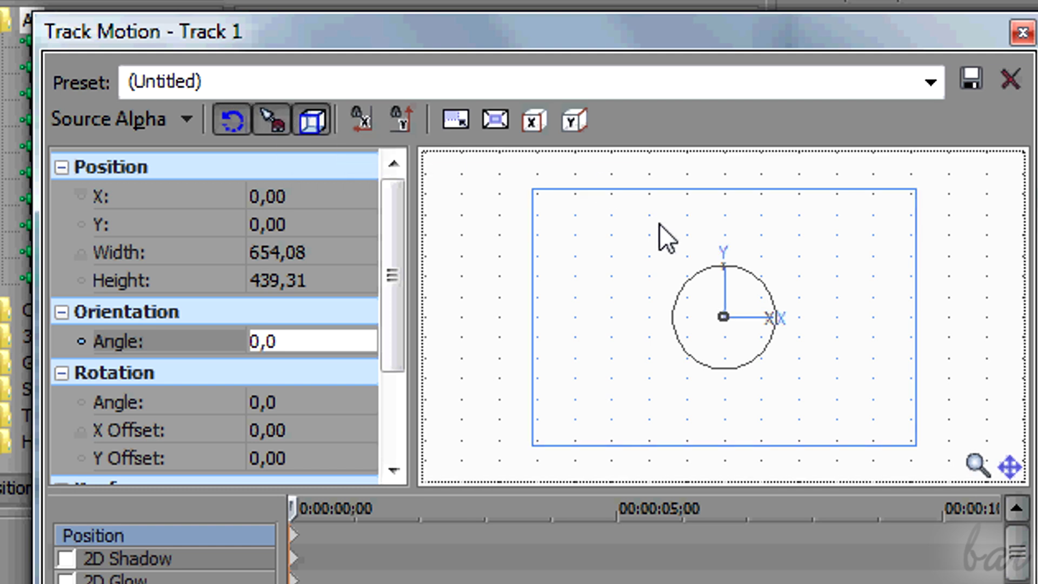
mouse_move(658, 223)
mouse_down()
mouse_move(618, 225)
mouse_move(690, 243)
mouse_up()
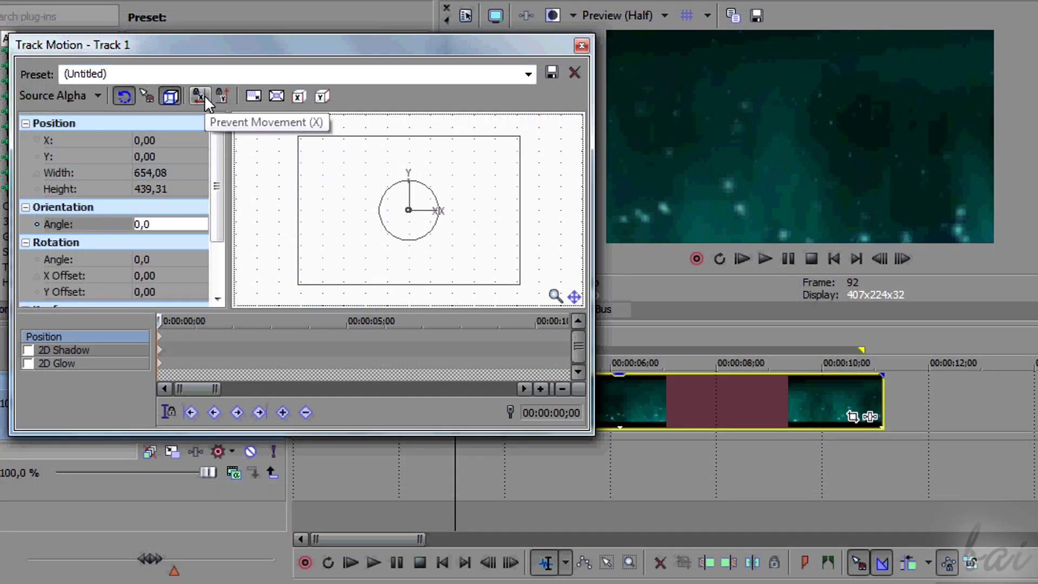
click(205, 98)
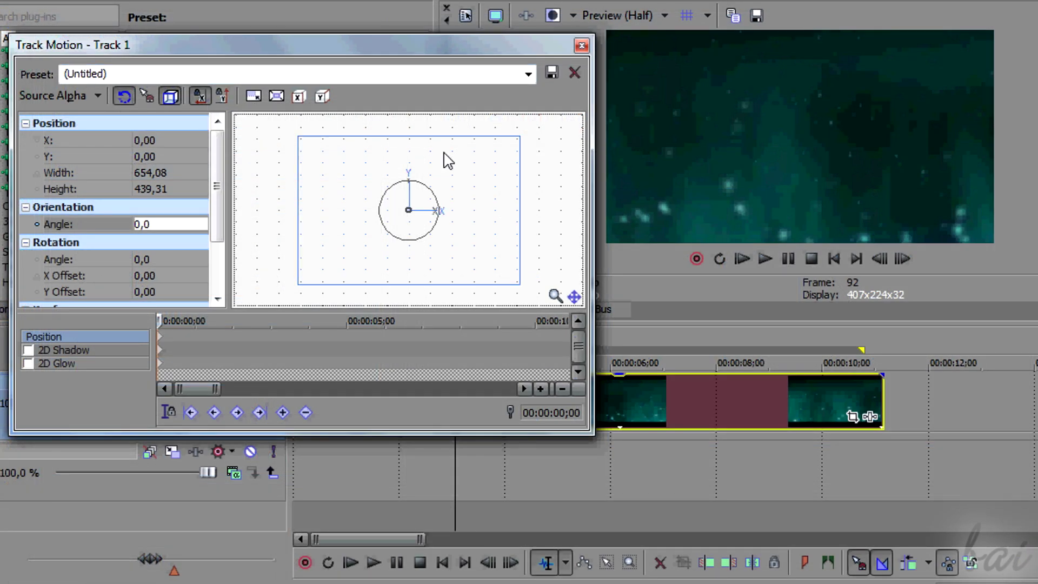
mouse_move(461, 193)
mouse_down()
mouse_move(558, 128)
mouse_move(564, 209)
mouse_move(551, 219)
mouse_up()
key(ctrl+z)
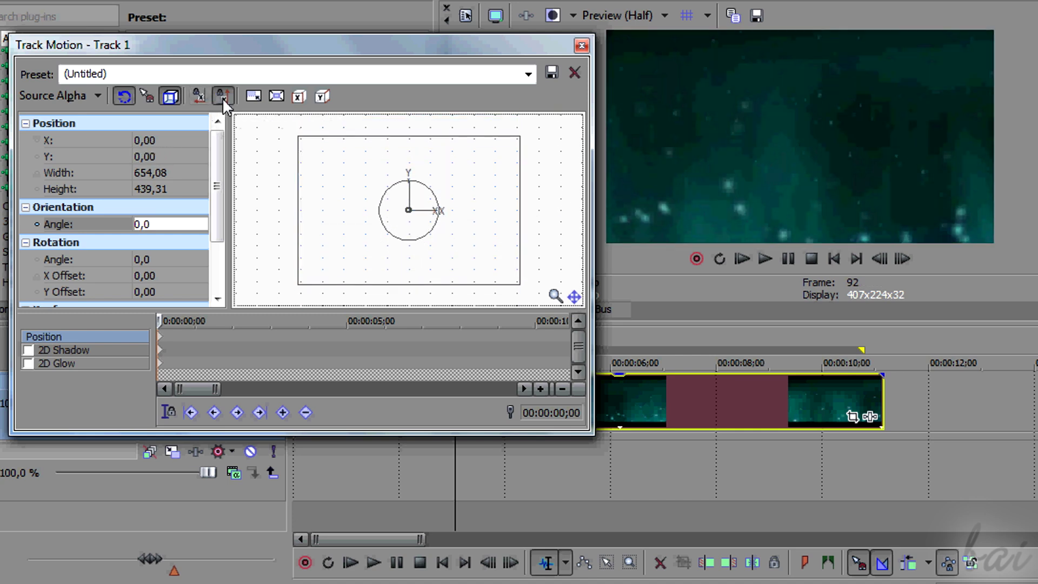
click(223, 96)
mouse_move(352, 203)
mouse_down()
mouse_move(295, 130)
mouse_move(430, 128)
mouse_move(348, 123)
mouse_up()
Recentre the frame, lock horizontal scaling, and try resizing it from the top edge
click(221, 96)
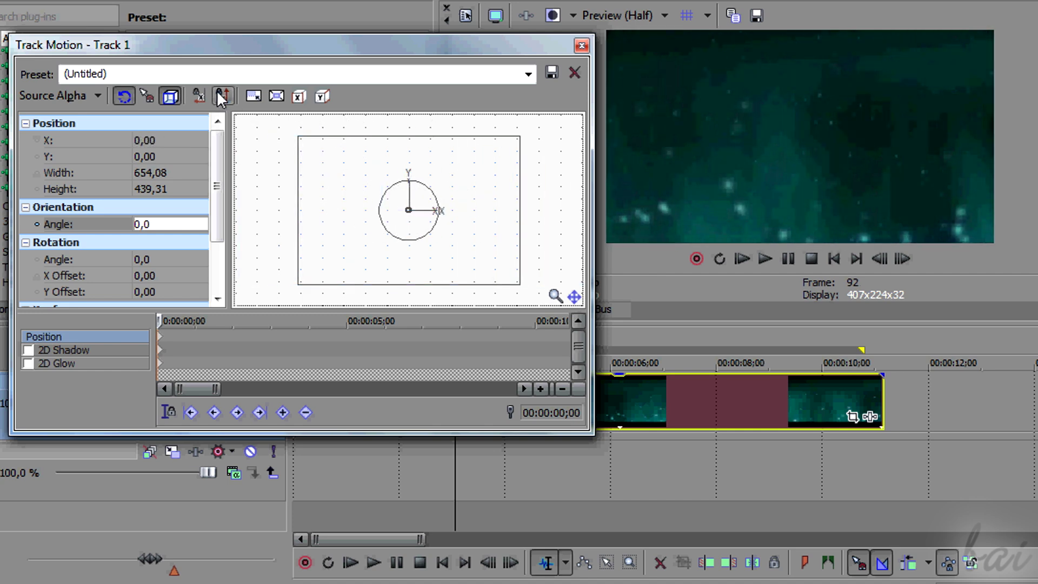
click(302, 98)
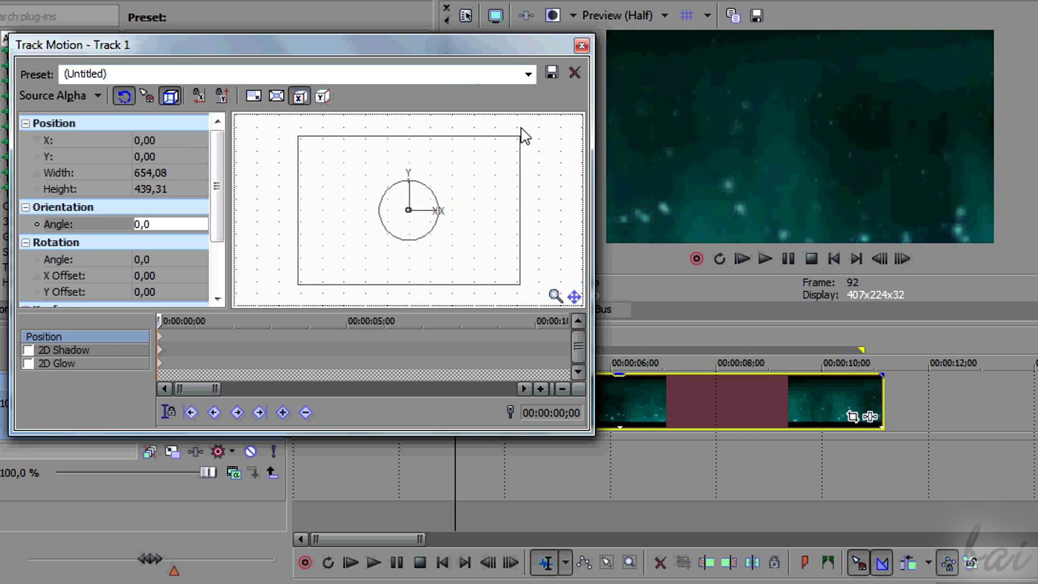
mouse_move(520, 136)
mouse_down()
mouse_move(520, 166)
mouse_move(628, 233)
mouse_up()
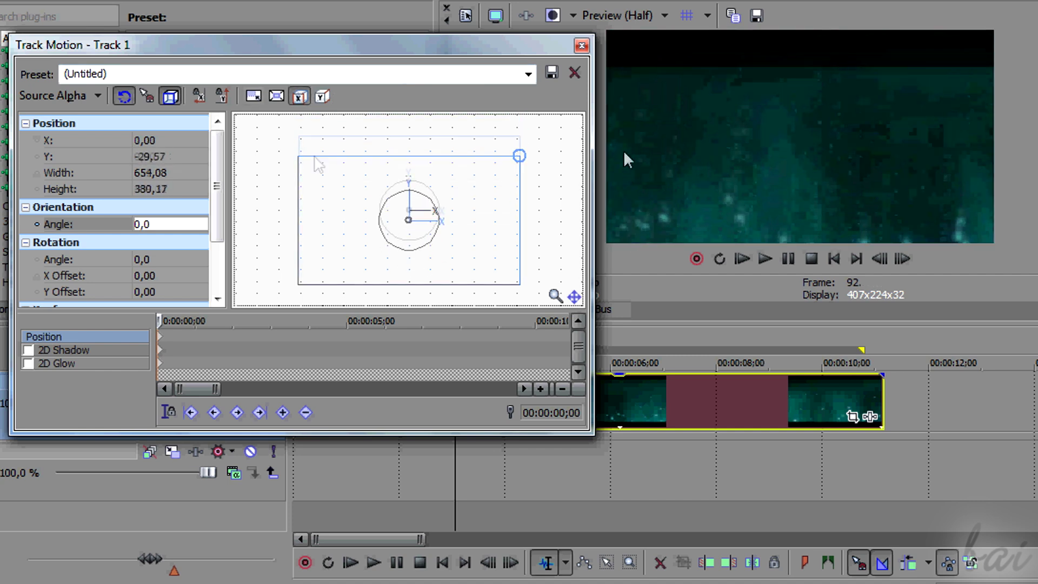
drag(628, 232, 623, 137)
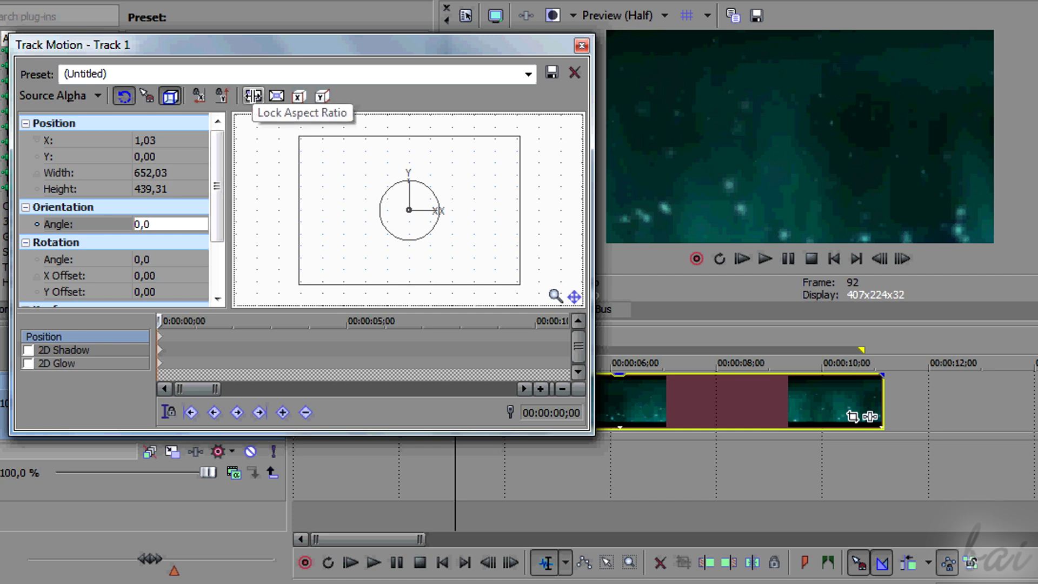
Turn on Lock Aspect Ratio, shrink the frame from its corner, and enable Scale About Center
click(252, 96)
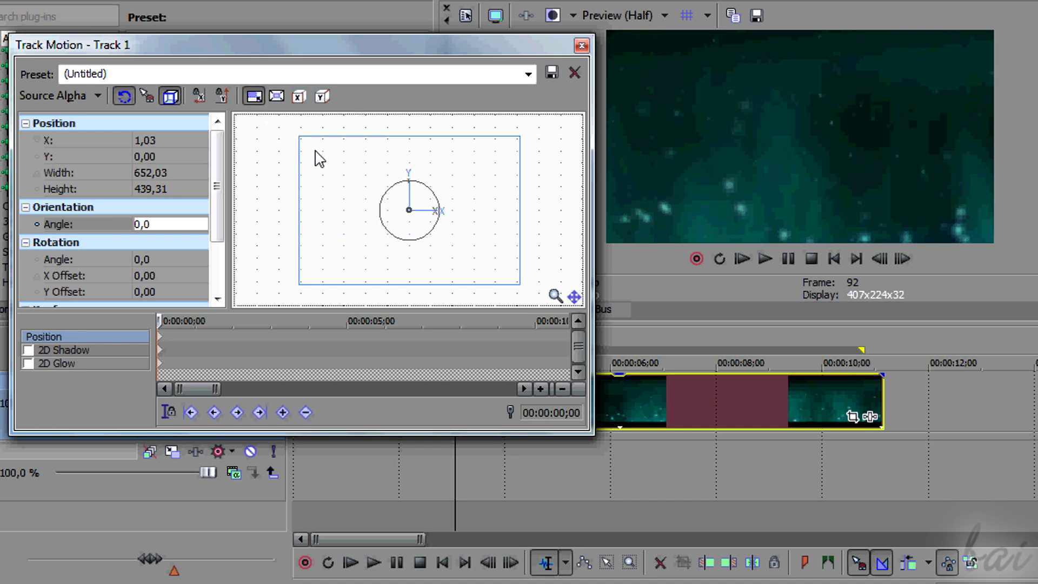
mouse_move(300, 140)
mouse_down()
mouse_move(315, 144)
mouse_move(301, 118)
mouse_move(454, 151)
mouse_move(355, 82)
mouse_up()
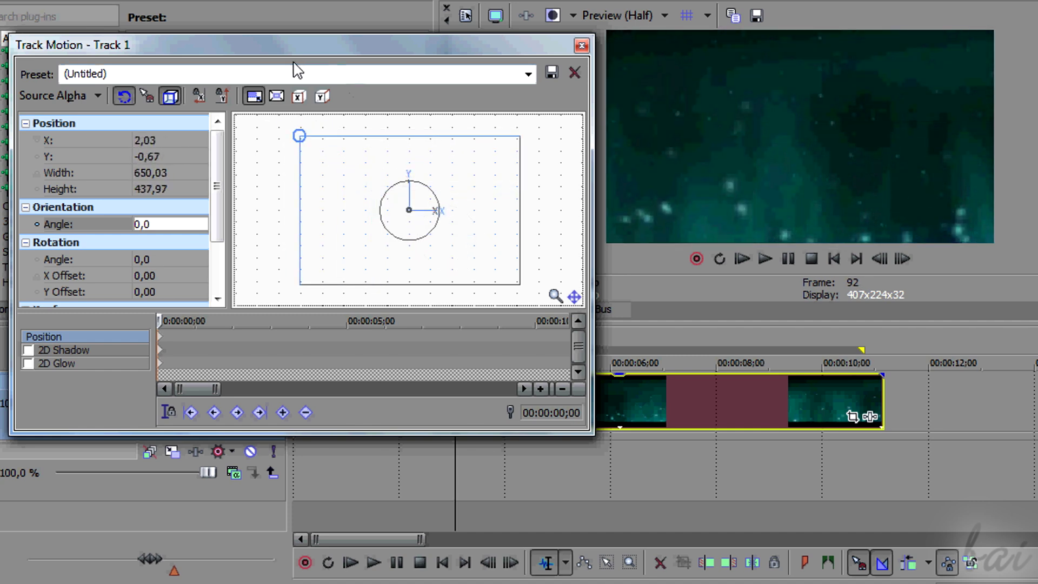
click(276, 96)
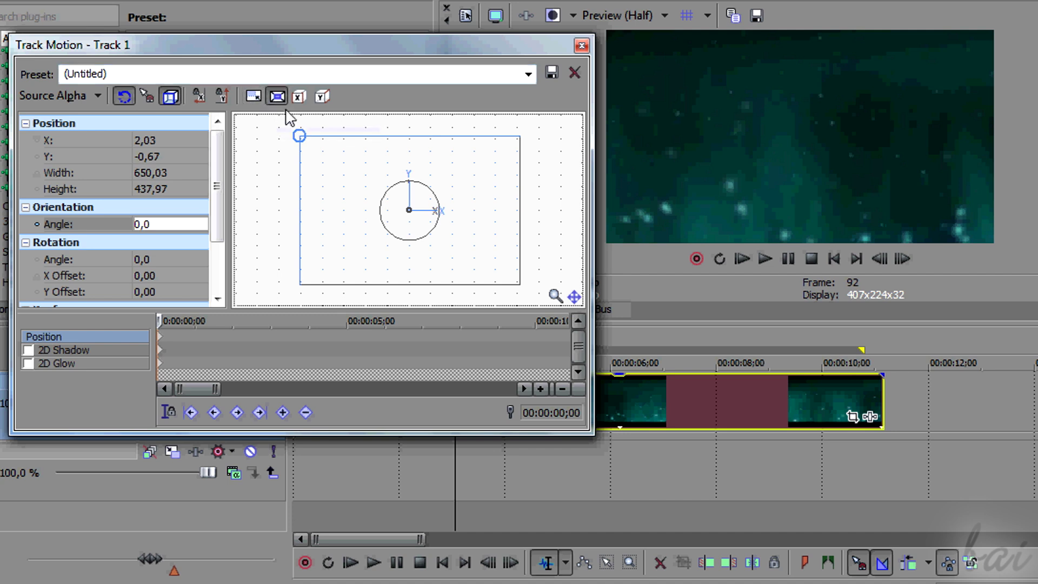
Shrink the frame around its centre and scrub through the clip to preview it
mouse_move(306, 146)
mouse_down()
mouse_move(354, 151)
mouse_move(359, 133)
mouse_move(317, 118)
mouse_up()
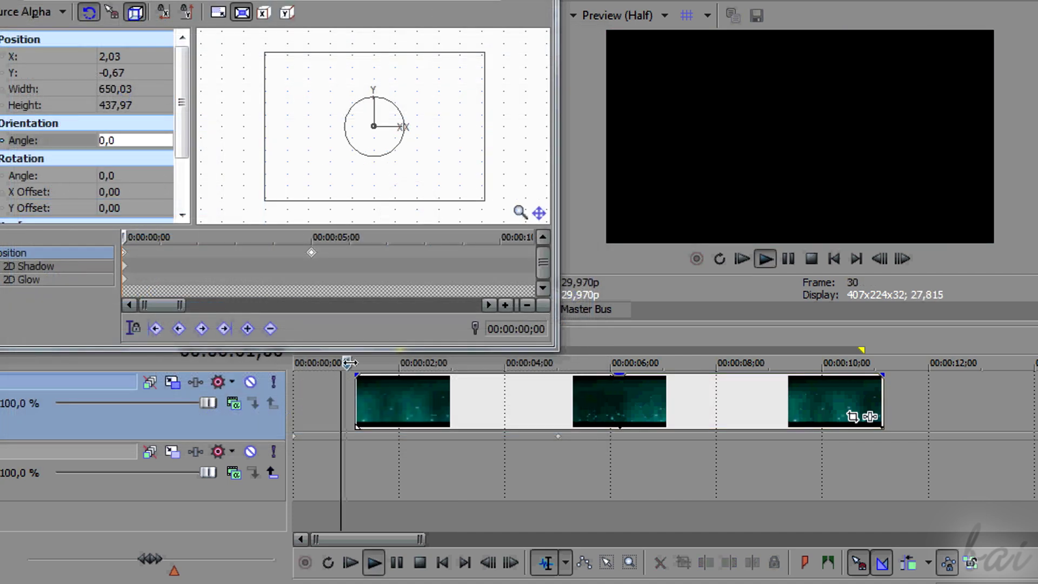
drag(349, 362, 418, 362)
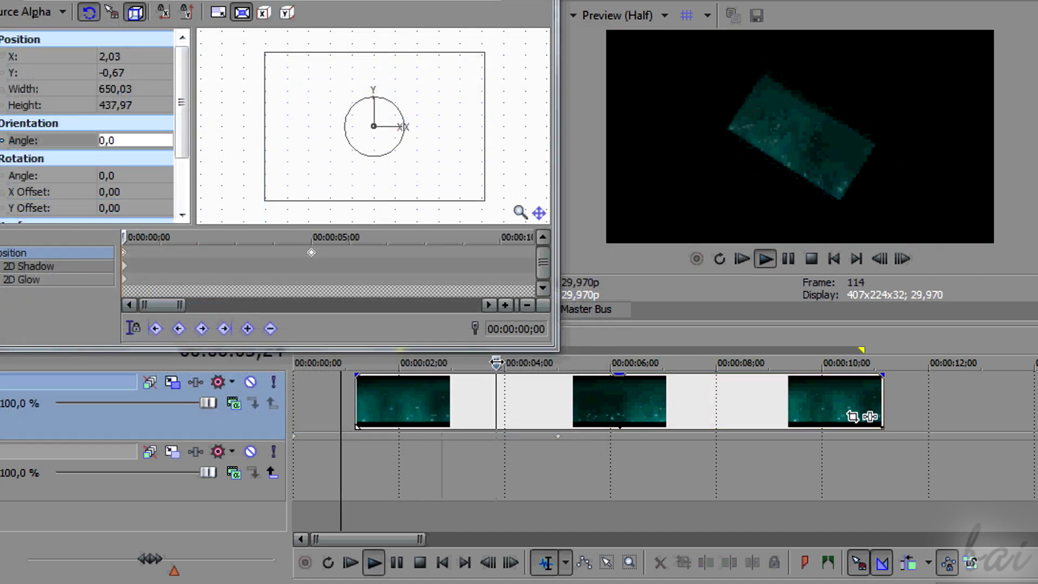
drag(551, 363, 565, 363)
drag(640, 362, 672, 363)
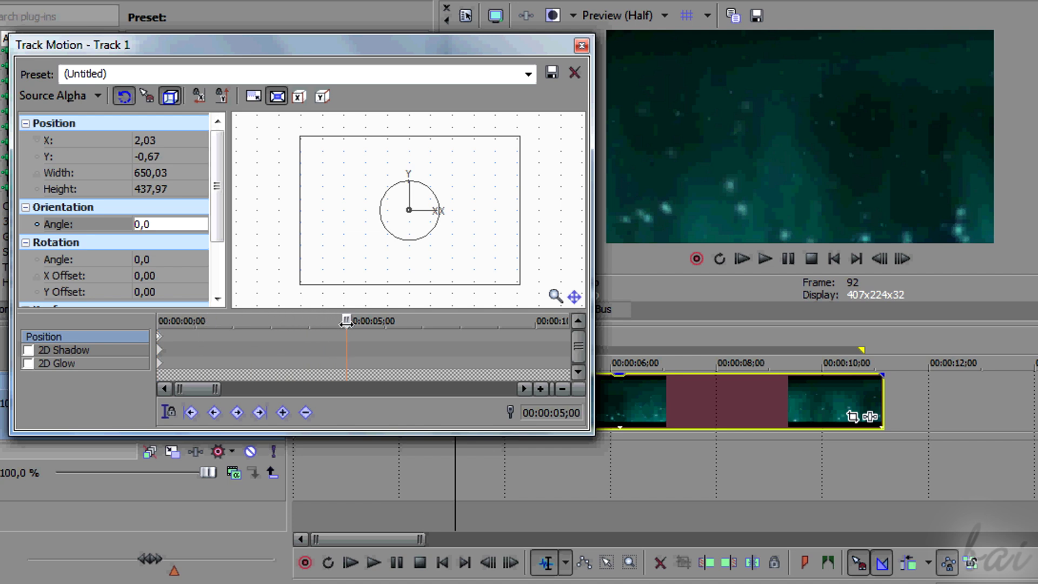
At 5 seconds, shrink the frame and rotate it to 42.4°, then preview the motion
mouse_move(302, 137)
mouse_down()
mouse_move(384, 186)
mouse_move(402, 213)
mouse_up()
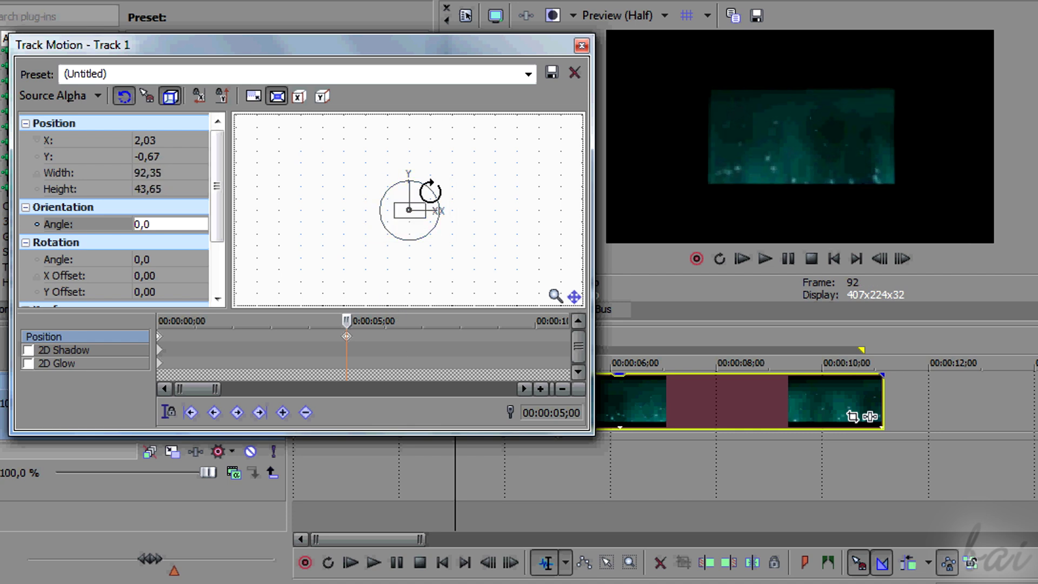
drag(443, 194, 454, 212)
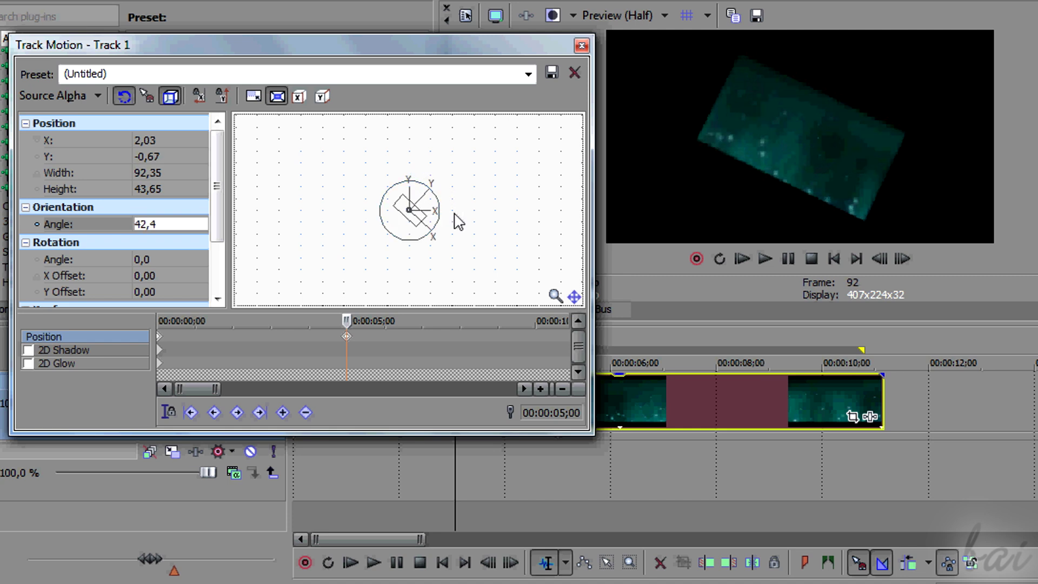
drag(346, 322, 159, 319)
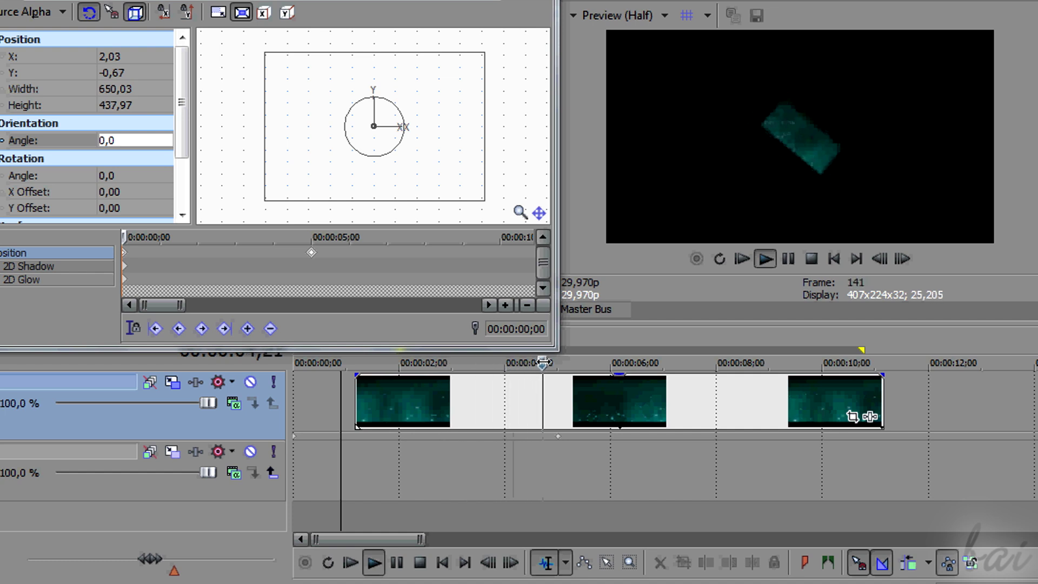
click(678, 363)
Loop the first two seconds, then shift the 5-second keyframe later and reshrink the frame
mouse_move(339, 362)
mouse_down()
mouse_move(399, 376)
mouse_move(562, 376)
mouse_up()
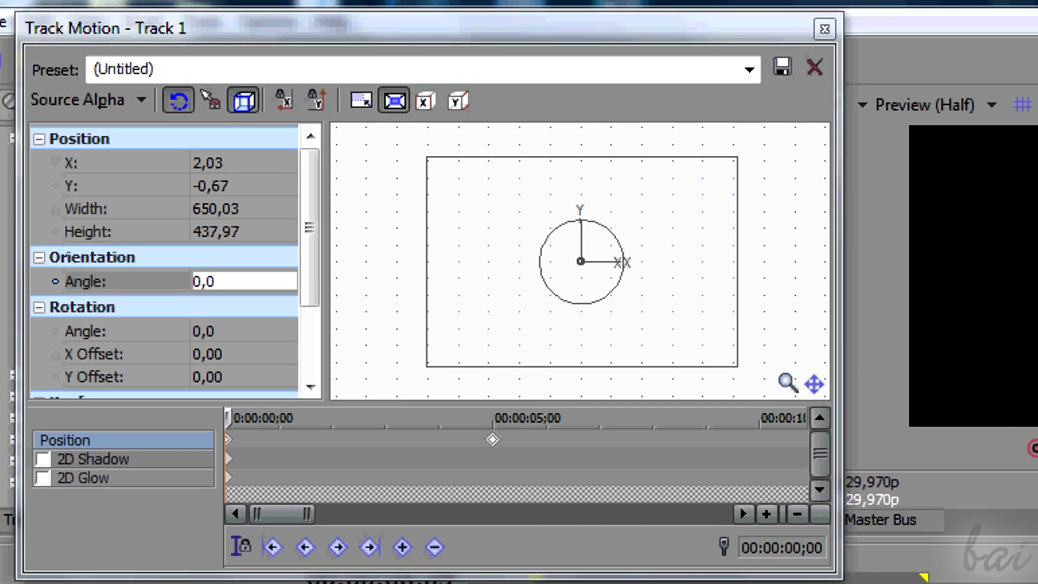
click(494, 442)
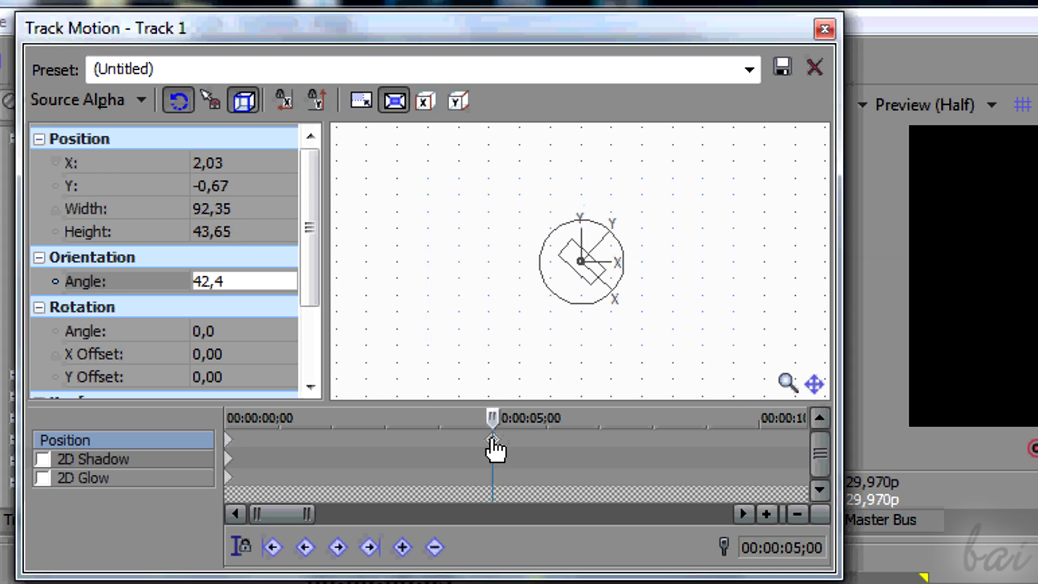
mouse_move(494, 442)
mouse_down()
mouse_move(707, 446)
mouse_move(396, 446)
mouse_move(722, 459)
mouse_move(537, 453)
mouse_up()
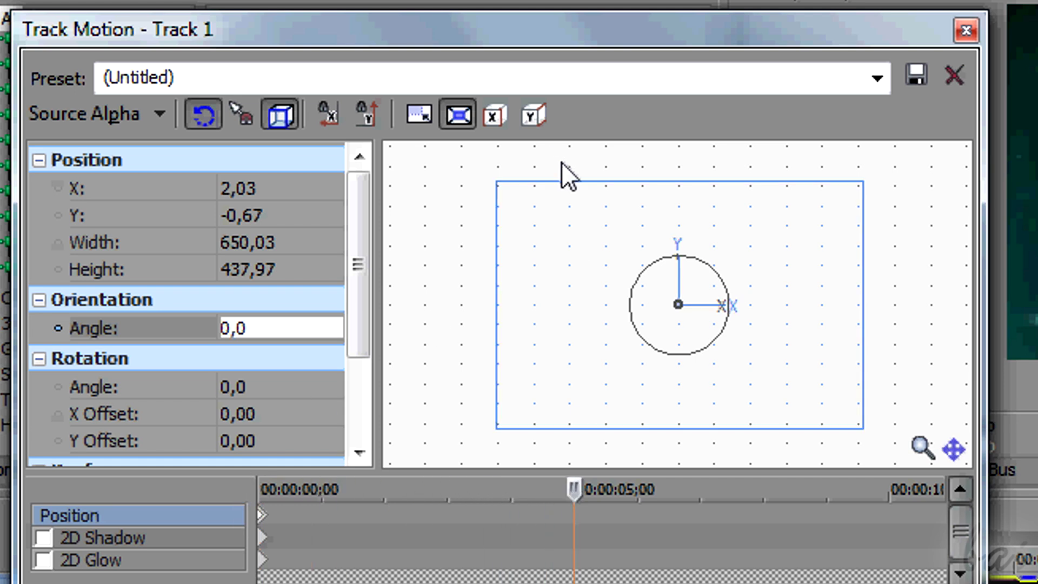
drag(497, 181, 648, 276)
mouse_move(492, 442)
mouse_down()
mouse_move(535, 454)
mouse_move(733, 457)
mouse_move(498, 458)
mouse_move(478, 449)
mouse_move(498, 450)
mouse_up()
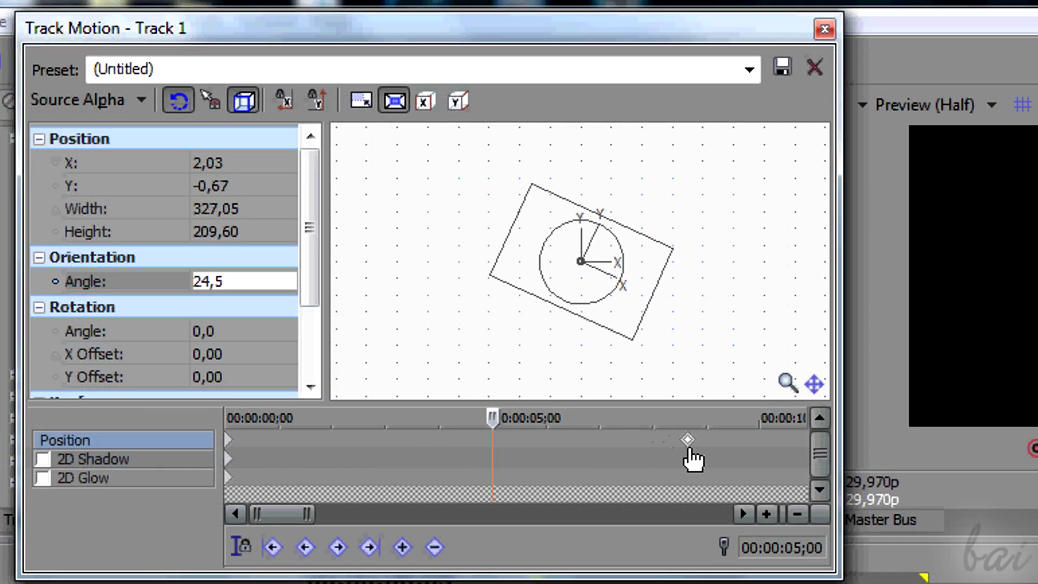
Drag the 5-second keyframe back and forth along the Position row, ending near 5 seconds
right_click(493, 442)
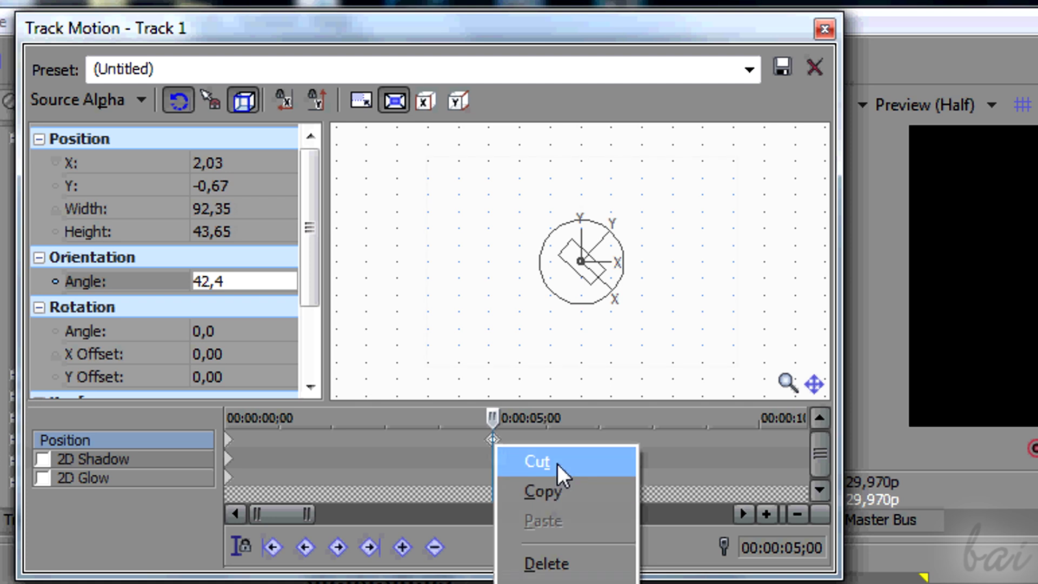
click(554, 489)
mouse_move(492, 444)
mouse_down()
mouse_move(690, 446)
mouse_move(374, 451)
mouse_move(533, 463)
mouse_move(723, 459)
mouse_move(464, 451)
mouse_up()
mouse_move(398, 450)
mouse_down()
mouse_move(541, 465)
mouse_move(732, 458)
mouse_move(498, 458)
mouse_up()
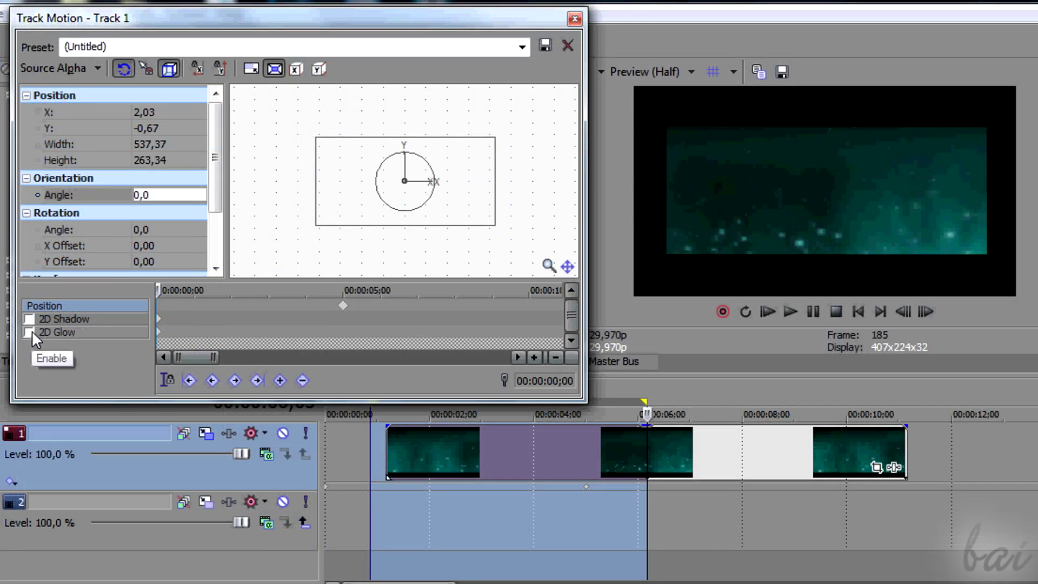
Expand the 2D Shadow and Glow settings, enable the glow, and pick a new glow colour
click(58, 319)
click(59, 331)
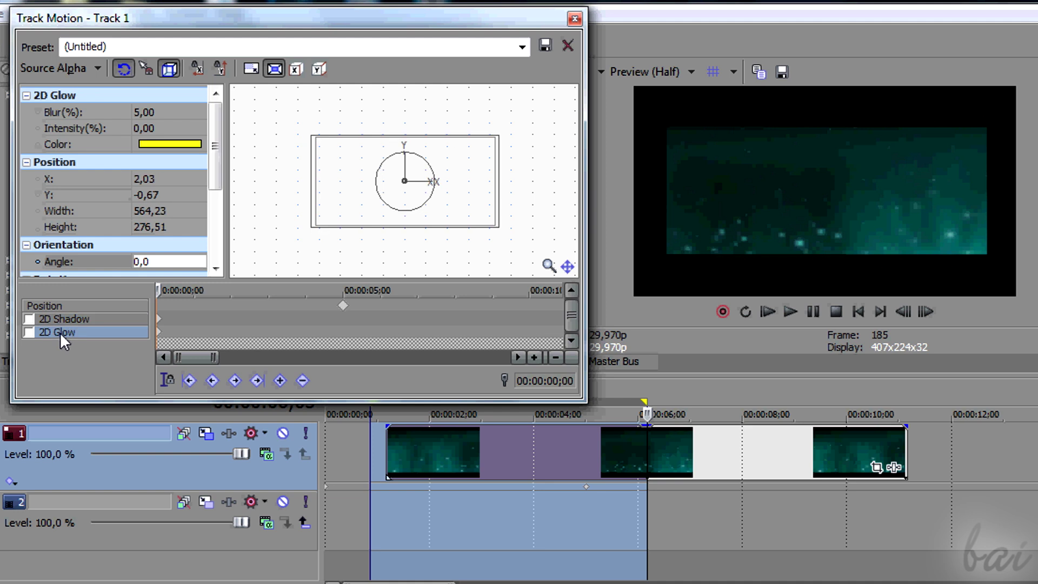
click(28, 331)
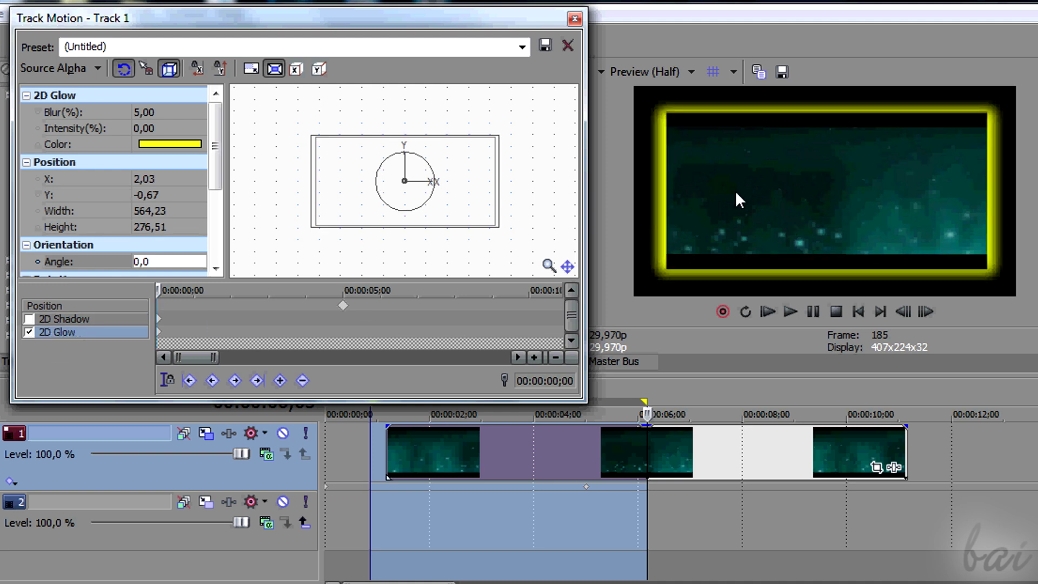
click(166, 150)
click(199, 144)
drag(215, 216, 281, 224)
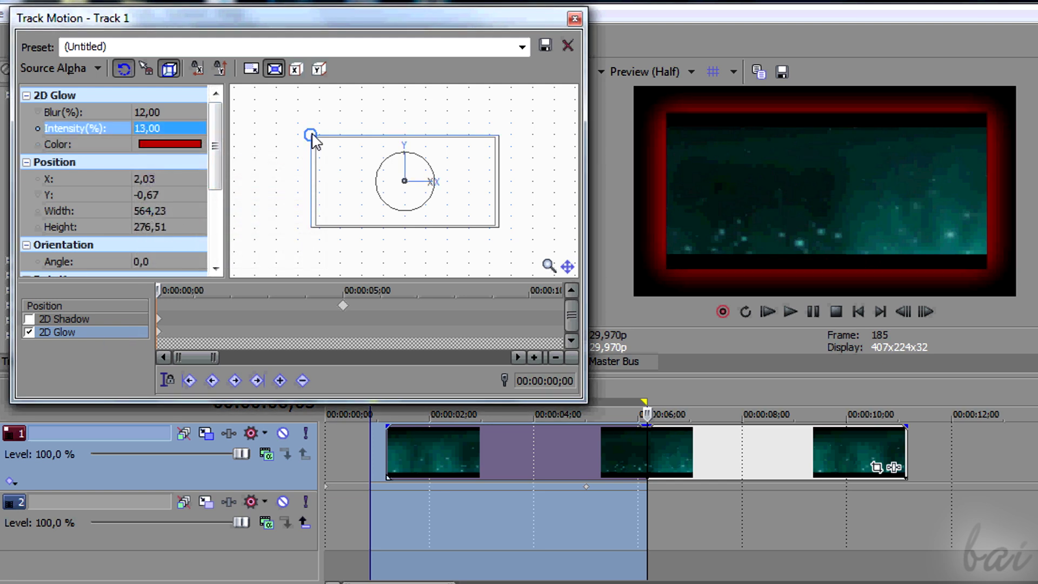
Resize the frame from its corner, back in the Position settings
drag(314, 138, 277, 143)
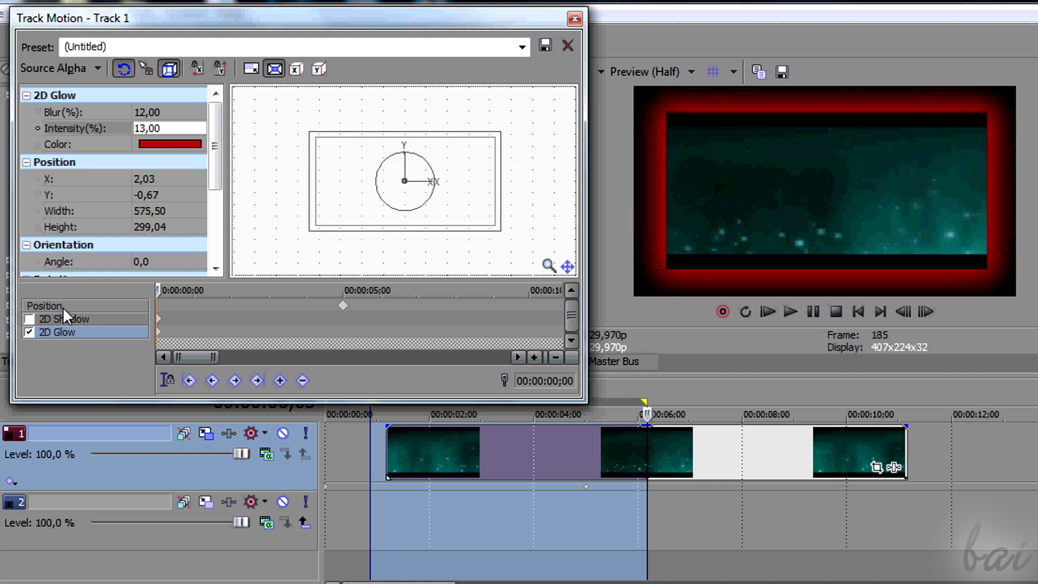
click(65, 307)
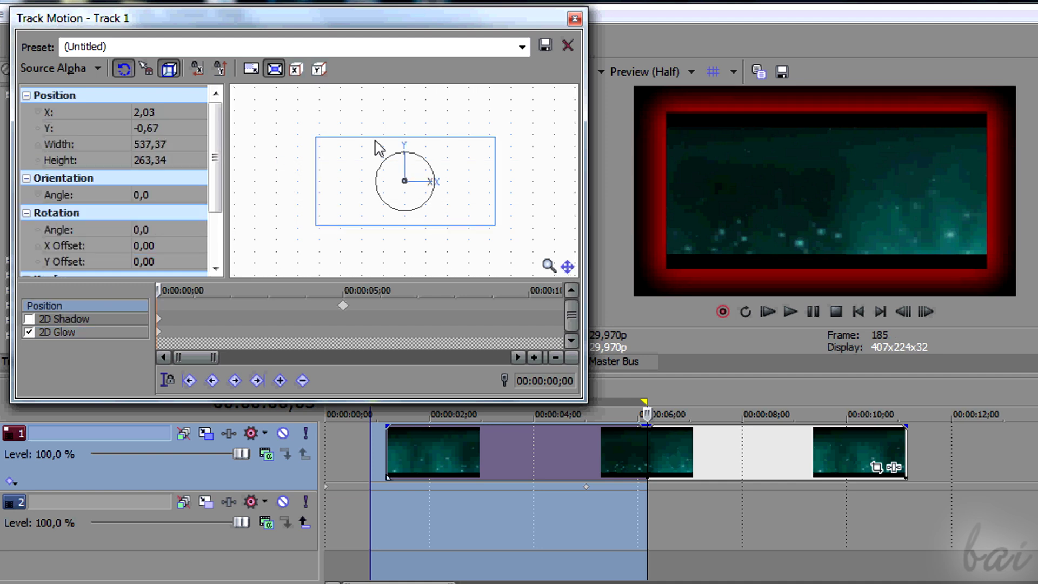
mouse_move(323, 144)
mouse_down()
mouse_move(294, 150)
mouse_move(339, 150)
mouse_move(297, 113)
mouse_up()
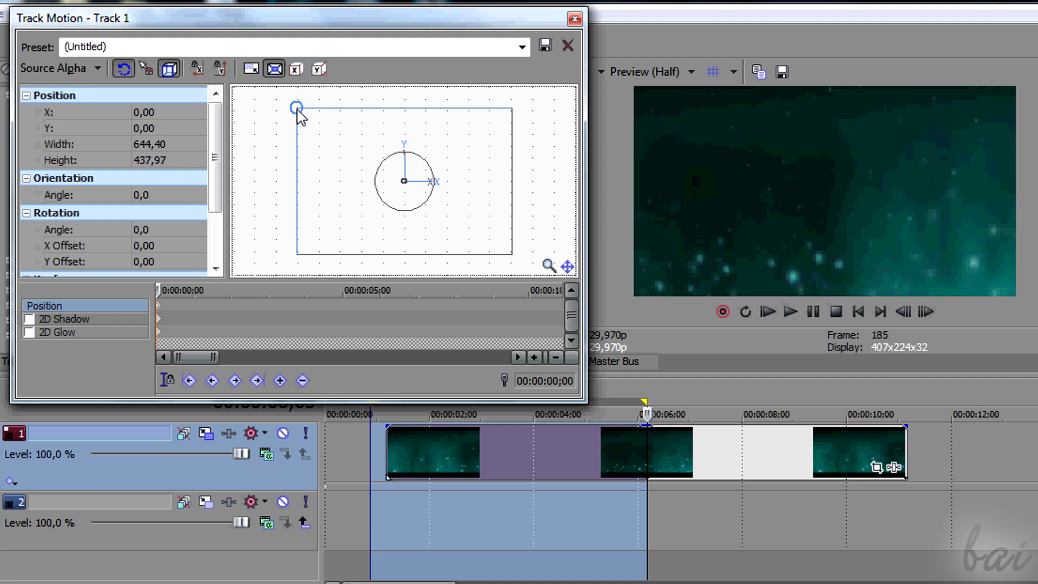
Close Track Motion and set Track 1's compositing mode to 3D Source Alpha
click(579, 24)
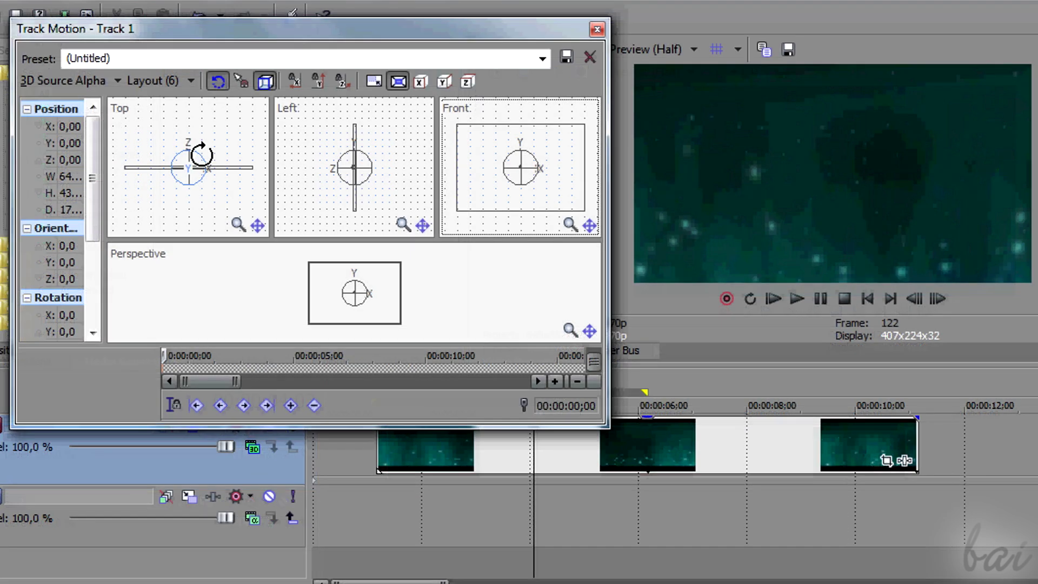
mouse_move(201, 154)
mouse_down()
mouse_move(225, 178)
mouse_move(225, 244)
mouse_move(224, 216)
mouse_move(187, 227)
mouse_up()
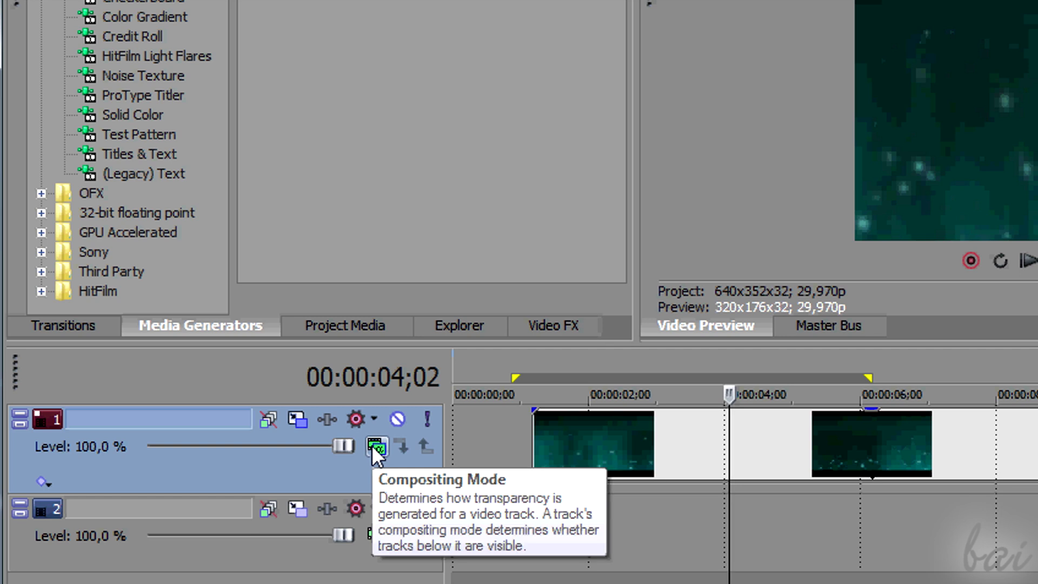
click(374, 447)
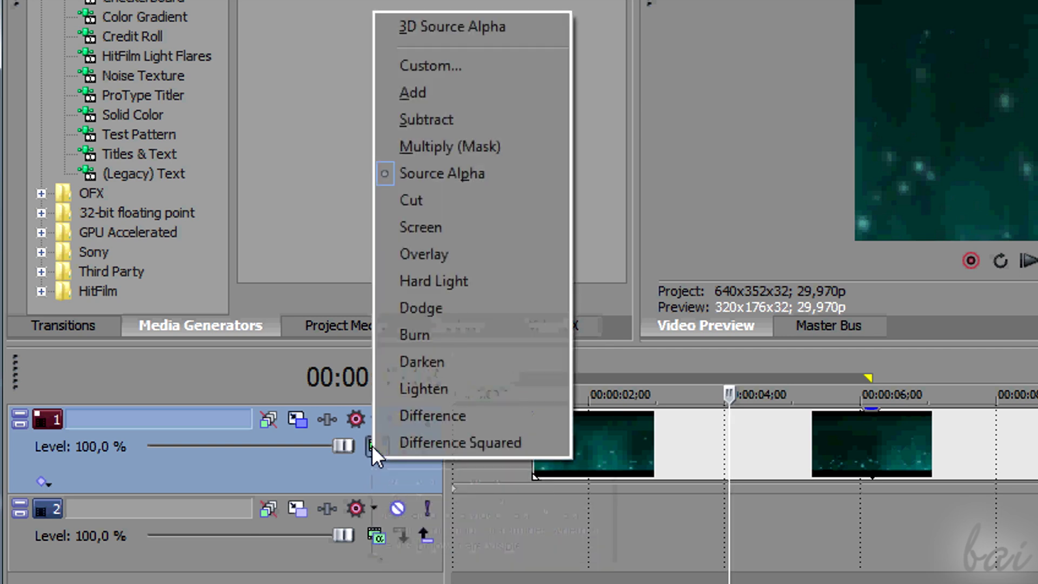
click(486, 25)
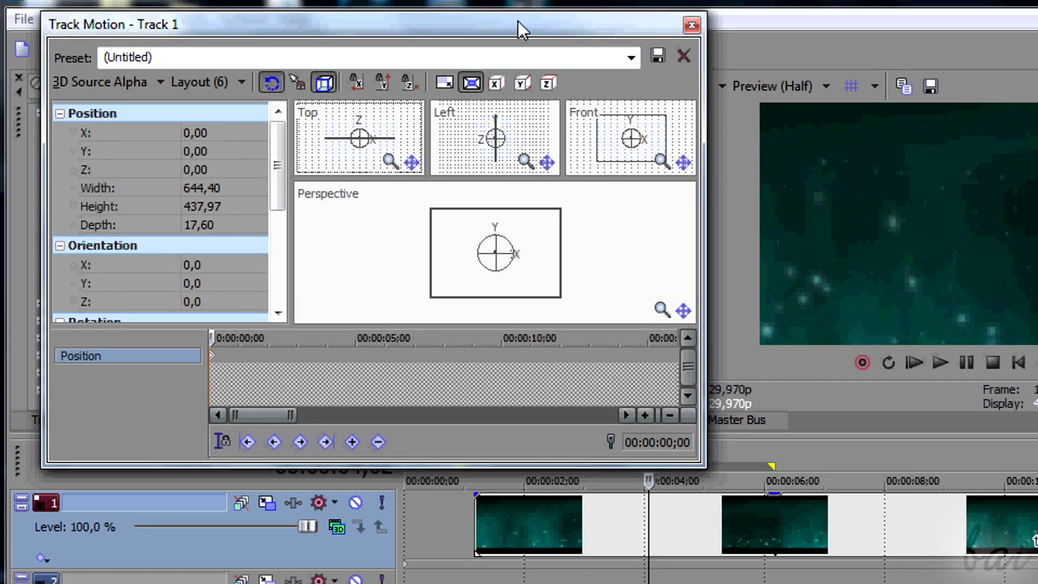
Reposition the Track Motion window and widen the view panes, turning the frame on its vertical axis
drag(518, 29, 442, 33)
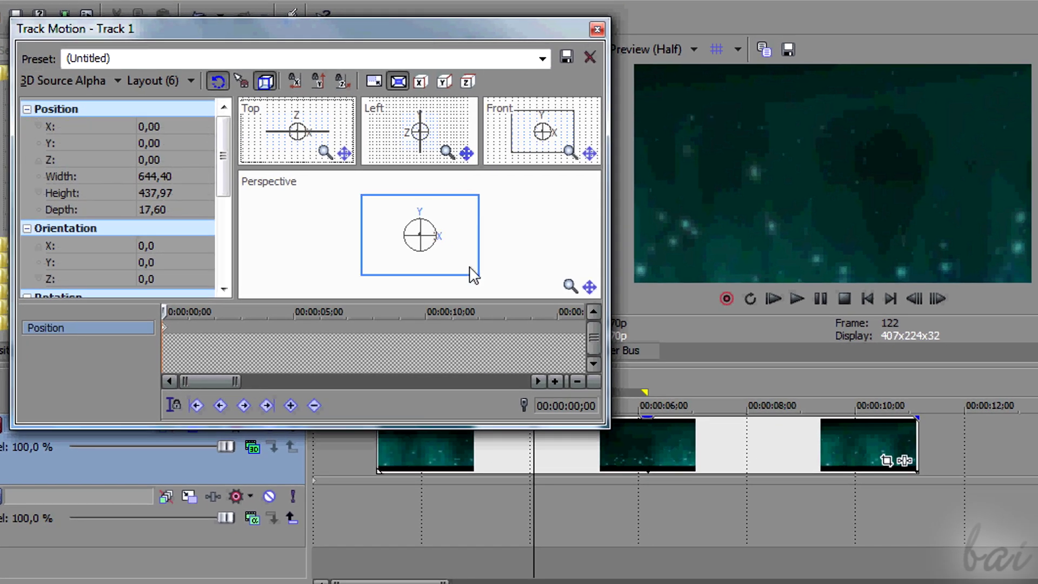
drag(458, 301, 454, 345)
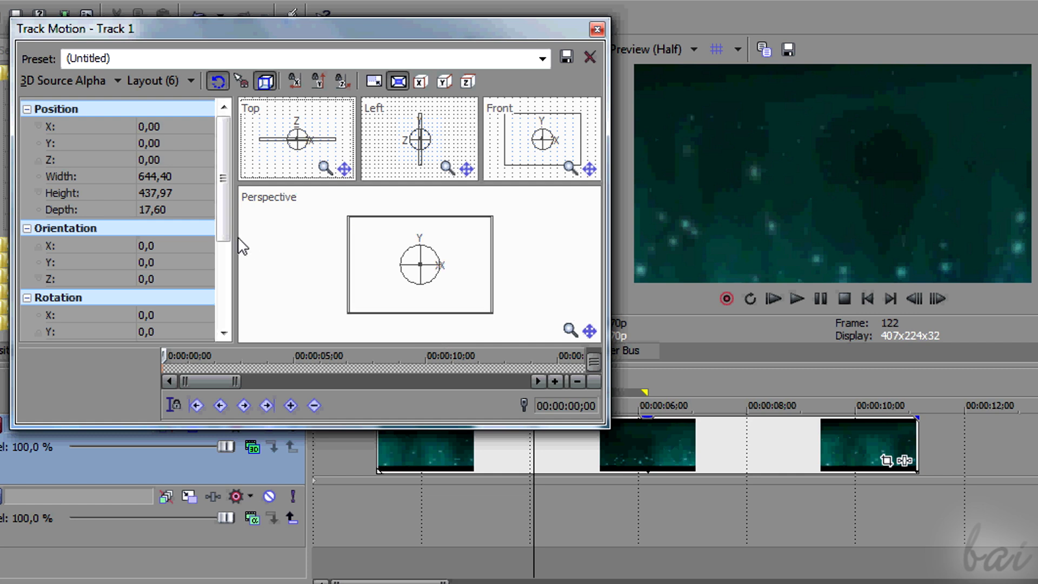
drag(235, 237, 104, 233)
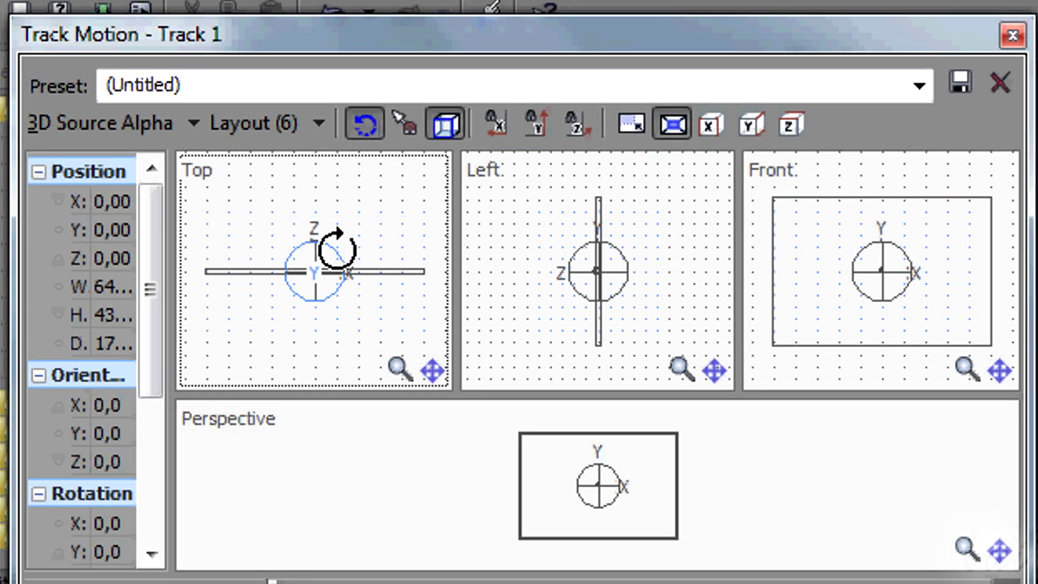
mouse_move(338, 248)
mouse_down()
mouse_move(360, 259)
mouse_move(366, 290)
mouse_move(325, 371)
mouse_move(243, 354)
mouse_move(258, 359)
mouse_up()
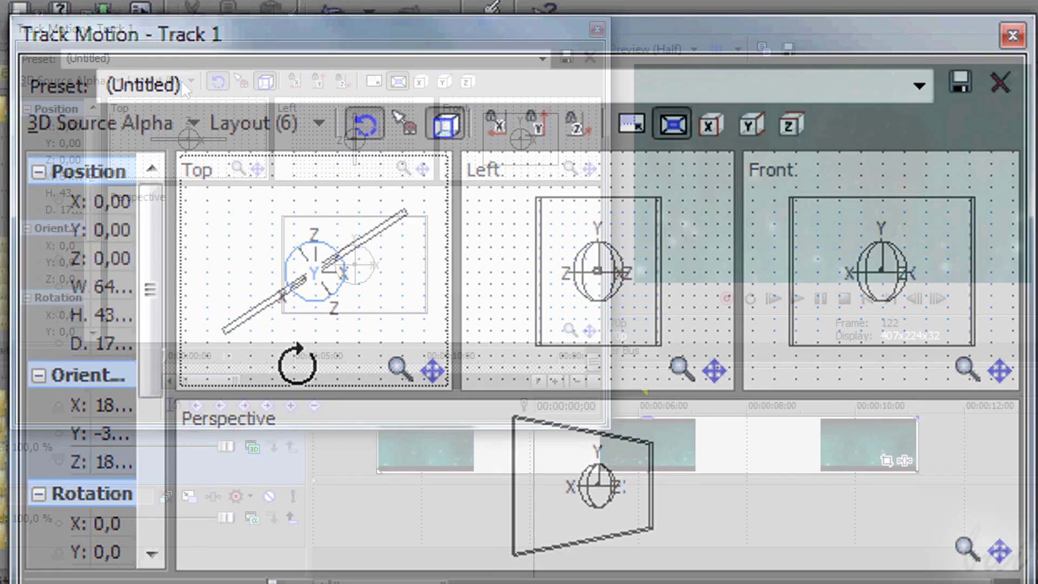
Keep Layout (6), enlarge the Top, Left and Front views, and shift the frame off-centre
click(181, 80)
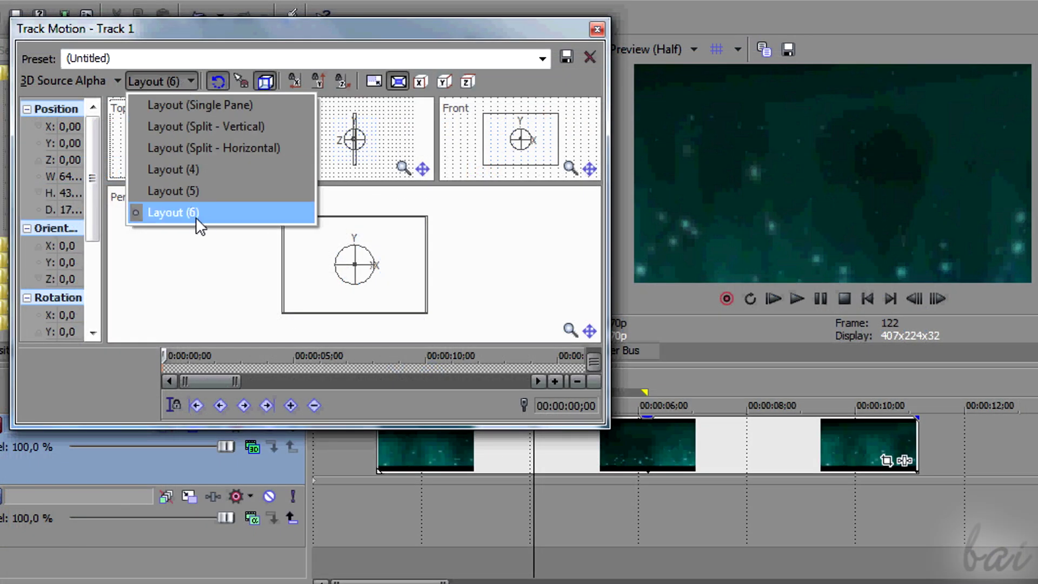
click(191, 84)
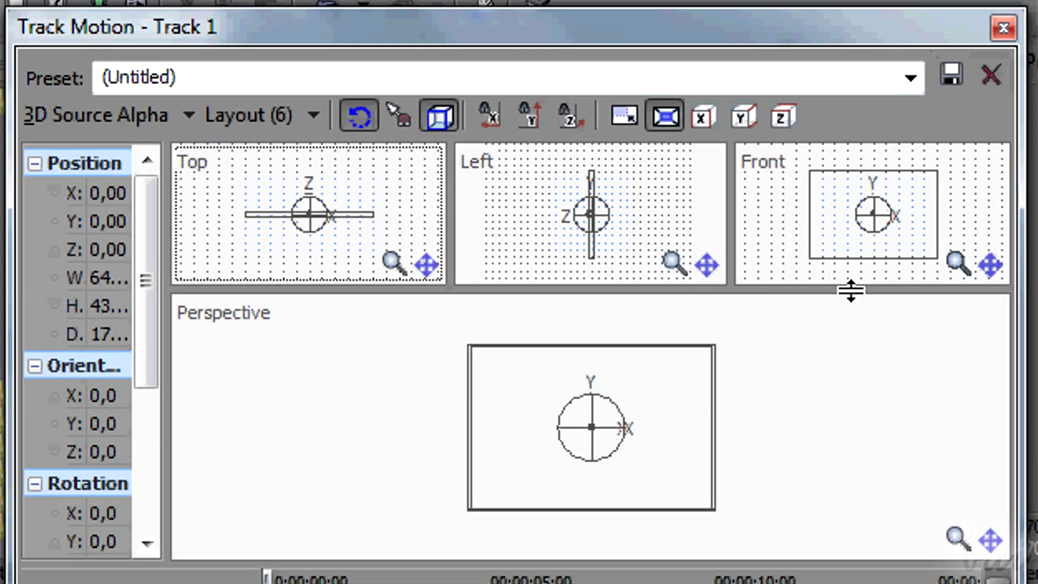
drag(850, 290, 841, 387)
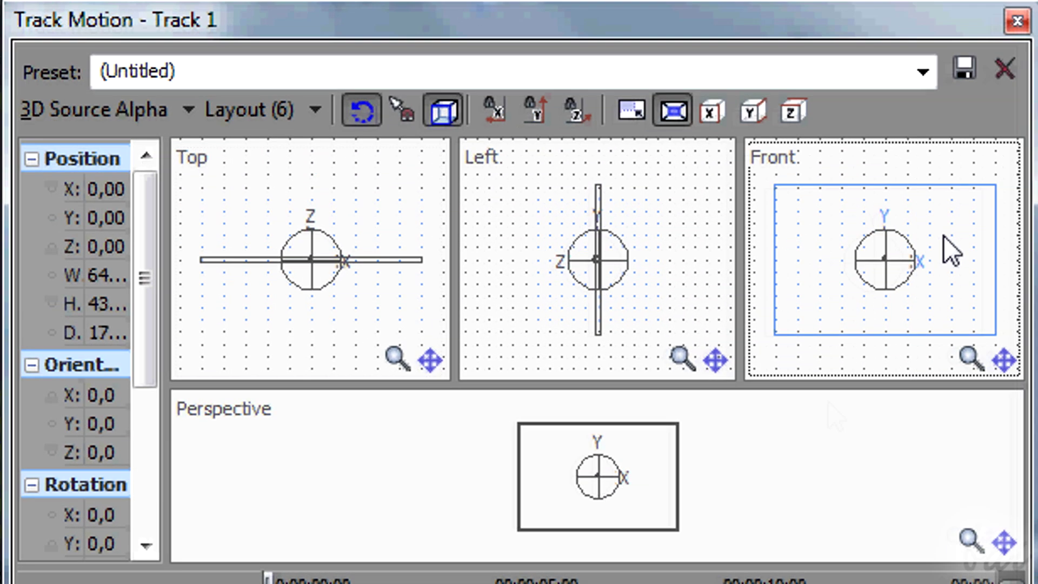
mouse_move(939, 238)
mouse_down()
mouse_move(882, 264)
mouse_move(859, 301)
mouse_move(892, 320)
mouse_move(944, 298)
mouse_move(1027, 294)
mouse_move(1036, 230)
mouse_move(1027, 186)
mouse_up()
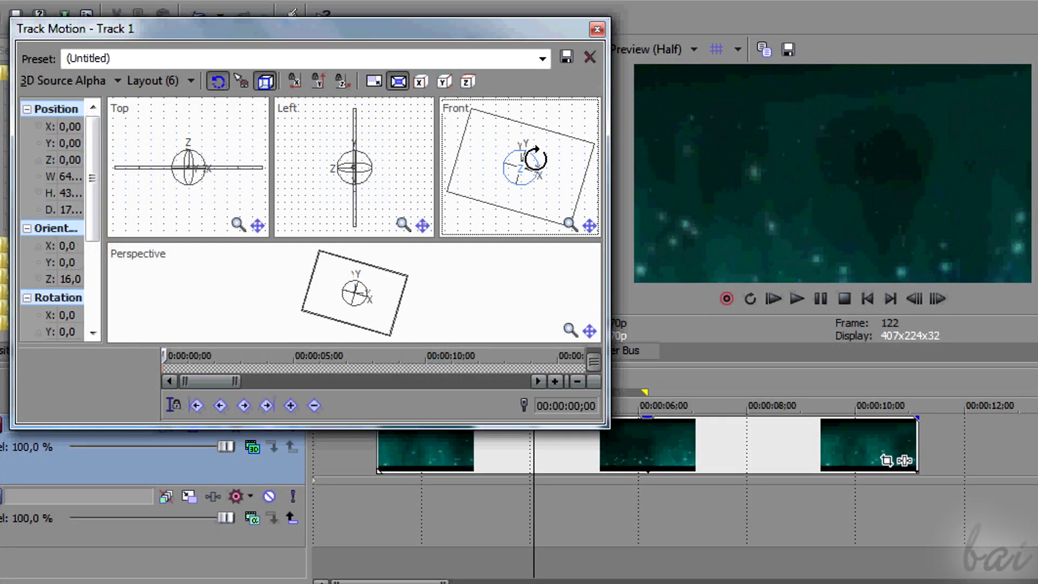
Rotate Track 1's frame around its depth and vertical axes in the Top and Front views
drag(536, 159, 549, 174)
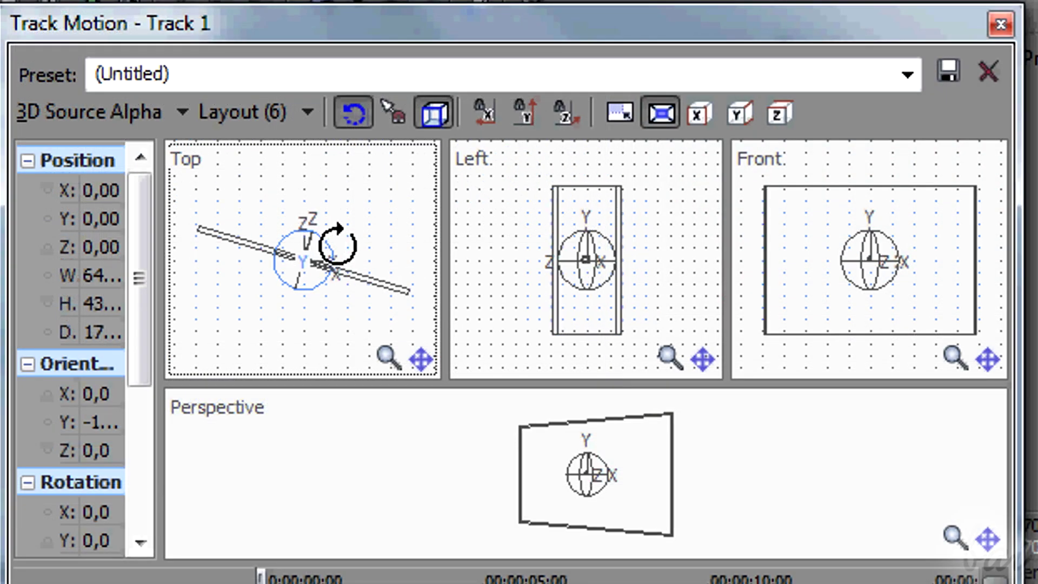
mouse_move(342, 250)
mouse_down()
mouse_move(356, 284)
mouse_move(314, 357)
mouse_move(238, 345)
mouse_move(369, 357)
mouse_up()
drag(436, 335, 460, 207)
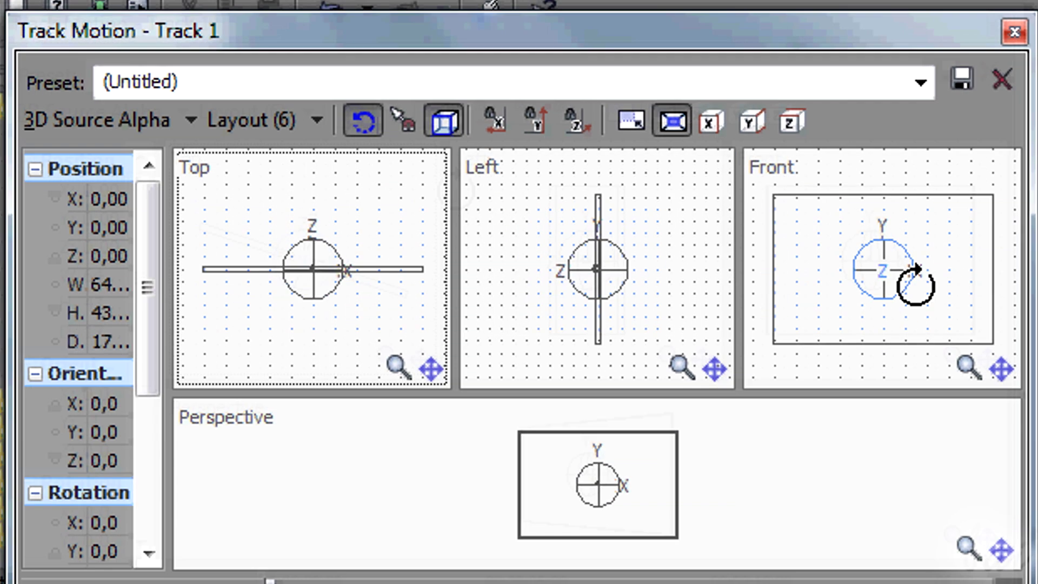
mouse_move(903, 244)
mouse_down()
mouse_move(932, 286)
mouse_move(948, 267)
mouse_move(947, 235)
mouse_move(929, 204)
mouse_move(560, 157)
mouse_move(537, 133)
mouse_move(560, 156)
mouse_up()
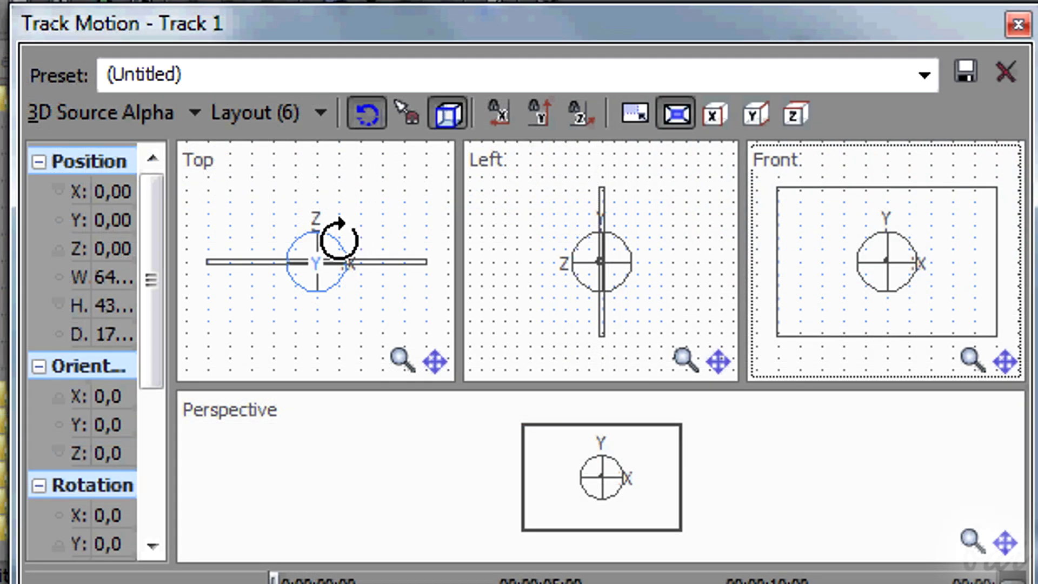
mouse_move(344, 241)
mouse_down()
mouse_move(377, 241)
mouse_move(377, 251)
mouse_move(362, 263)
mouse_move(368, 285)
mouse_move(330, 351)
mouse_up()
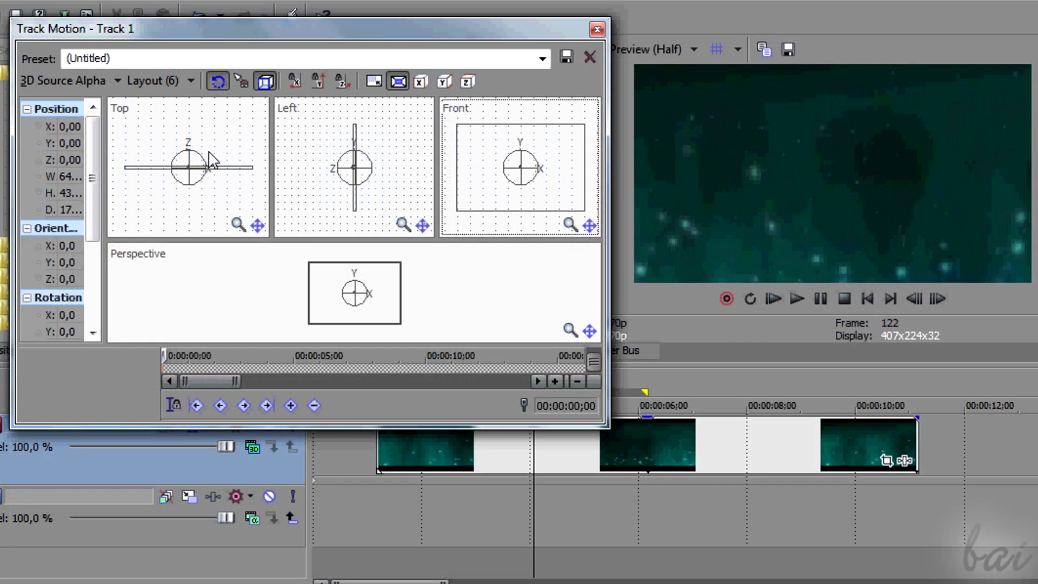
mouse_move(205, 156)
mouse_down()
mouse_move(218, 177)
mouse_move(191, 227)
mouse_up()
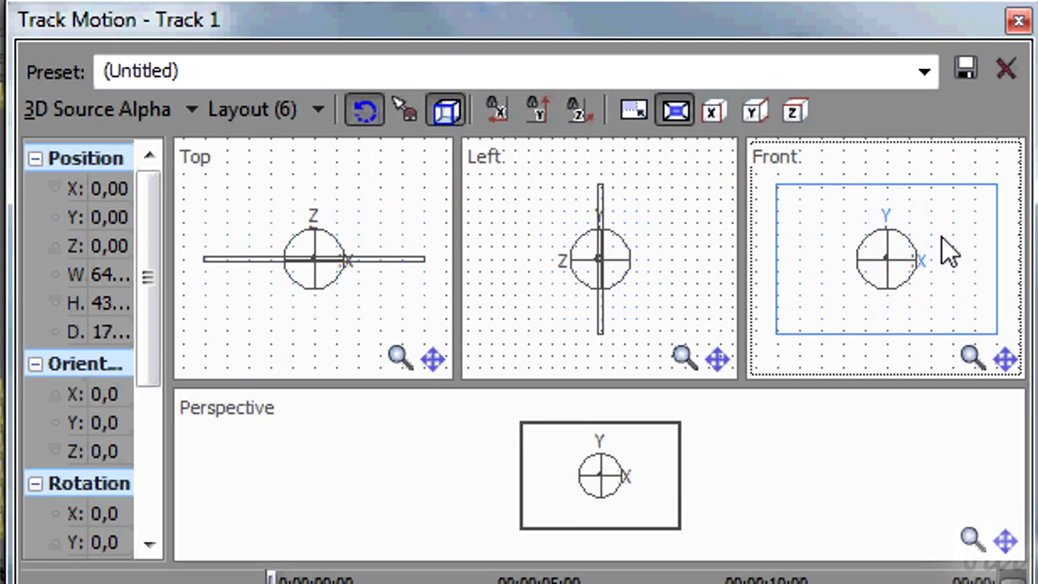
Move the frame left, right and back in depth, snapping it to centre between moves
mouse_move(947, 253)
mouse_down()
mouse_move(948, 263)
mouse_move(901, 251)
mouse_move(857, 297)
mouse_move(883, 317)
mouse_move(917, 318)
mouse_move(899, 306)
mouse_move(1013, 301)
mouse_move(1028, 283)
mouse_move(1022, 178)
mouse_move(940, 176)
mouse_up()
key(Escape)
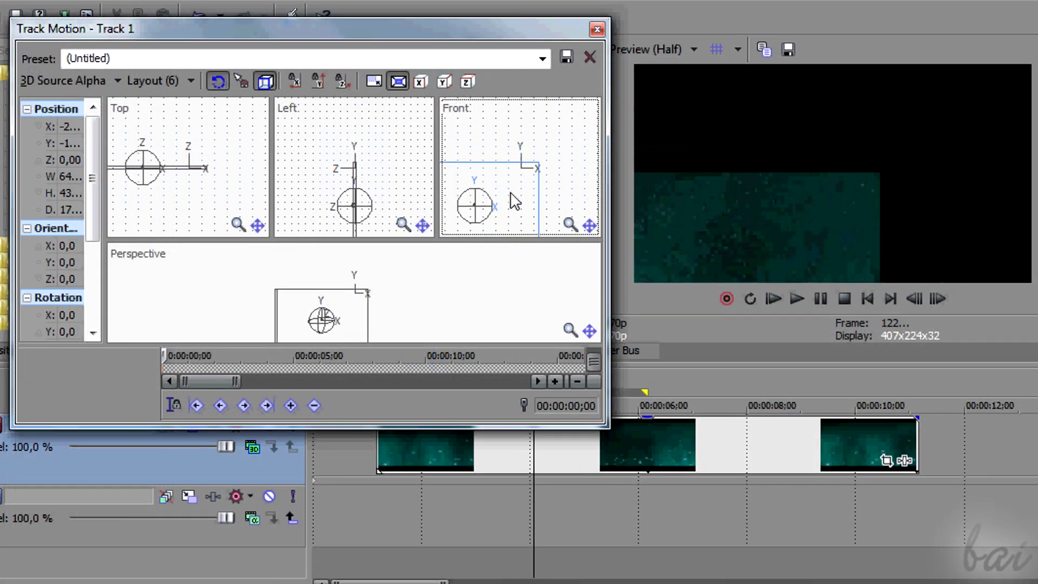
mouse_move(519, 179)
mouse_down()
mouse_move(538, 203)
mouse_move(610, 186)
mouse_up()
key(Escape)
mouse_move(249, 178)
mouse_down()
mouse_move(220, 132)
mouse_move(222, 114)
mouse_move(177, 130)
mouse_move(181, 162)
mouse_move(253, 185)
mouse_move(244, 97)
mouse_move(224, 139)
mouse_move(244, 169)
mouse_move(230, 179)
mouse_move(223, 139)
mouse_move(114, 63)
mouse_move(116, 203)
mouse_up()
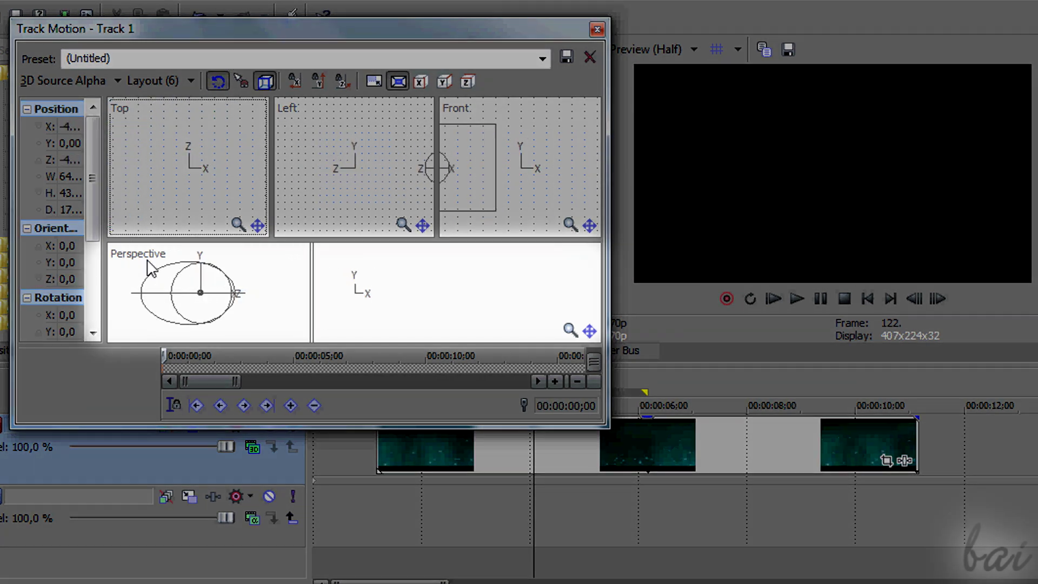
mouse_move(276, 262)
mouse_down()
mouse_move(274, 220)
mouse_move(236, 183)
mouse_up()
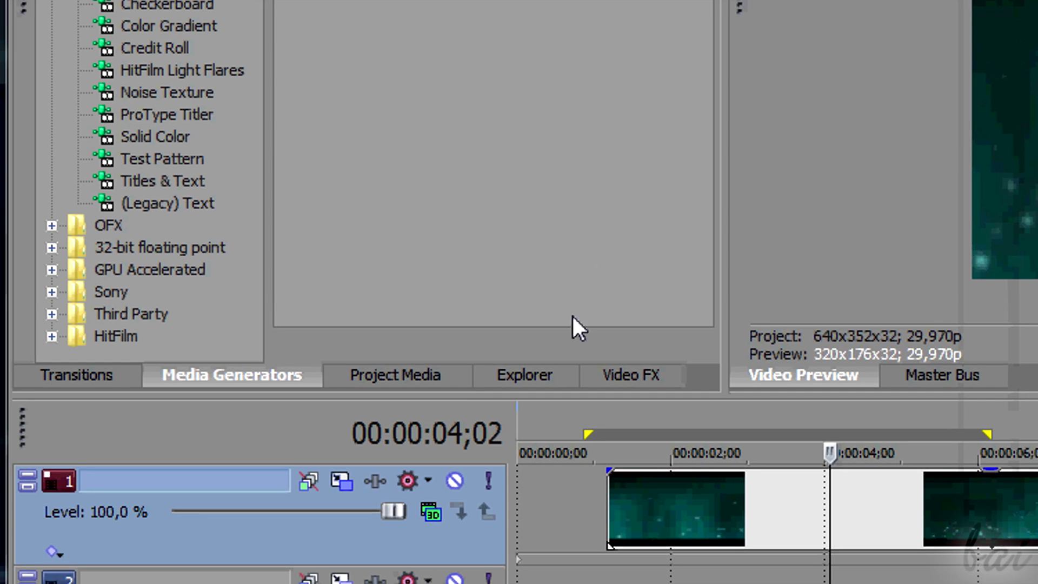
Change Track 1's mode from 3D Source Alpha to Source Alpha, confirm the conversion, and close Track Motion
click(430, 515)
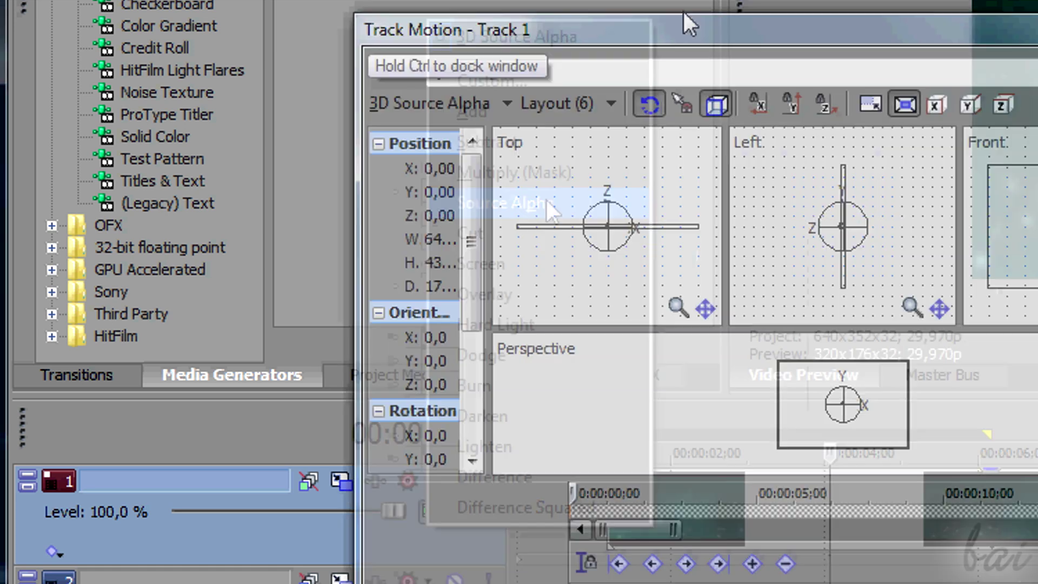
drag(683, 23, 409, 2)
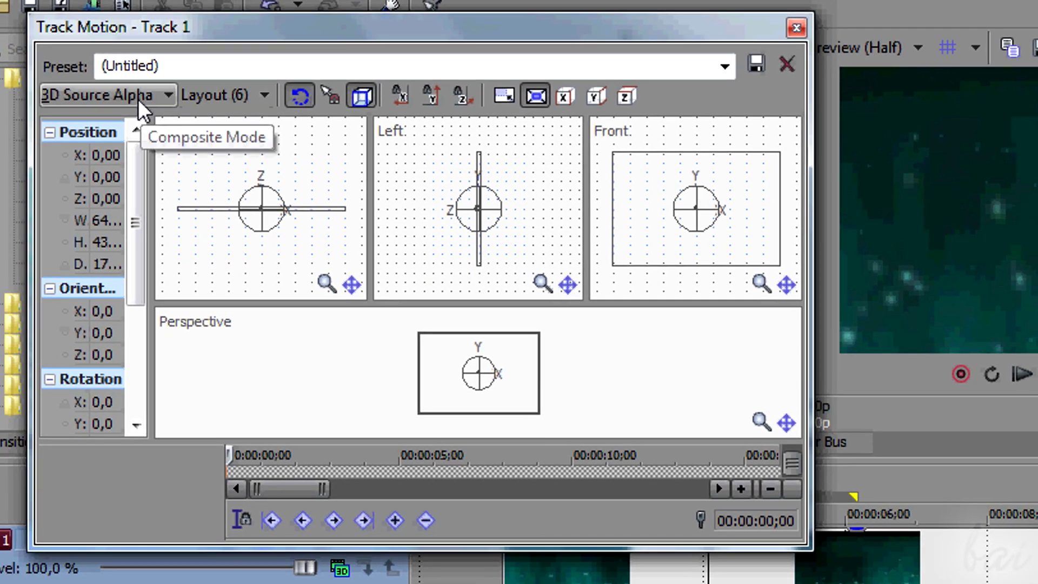
click(138, 99)
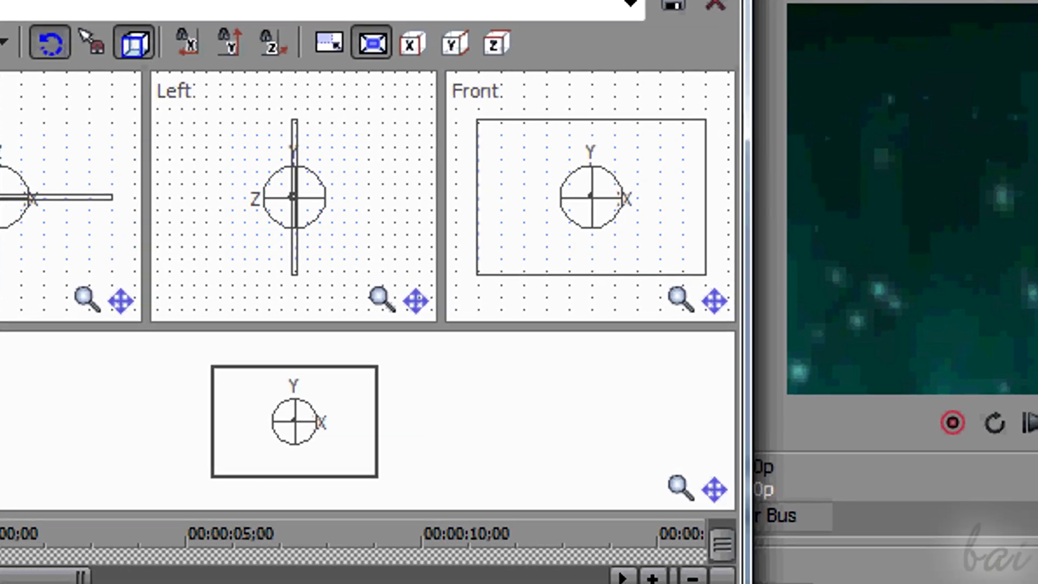
click(165, 287)
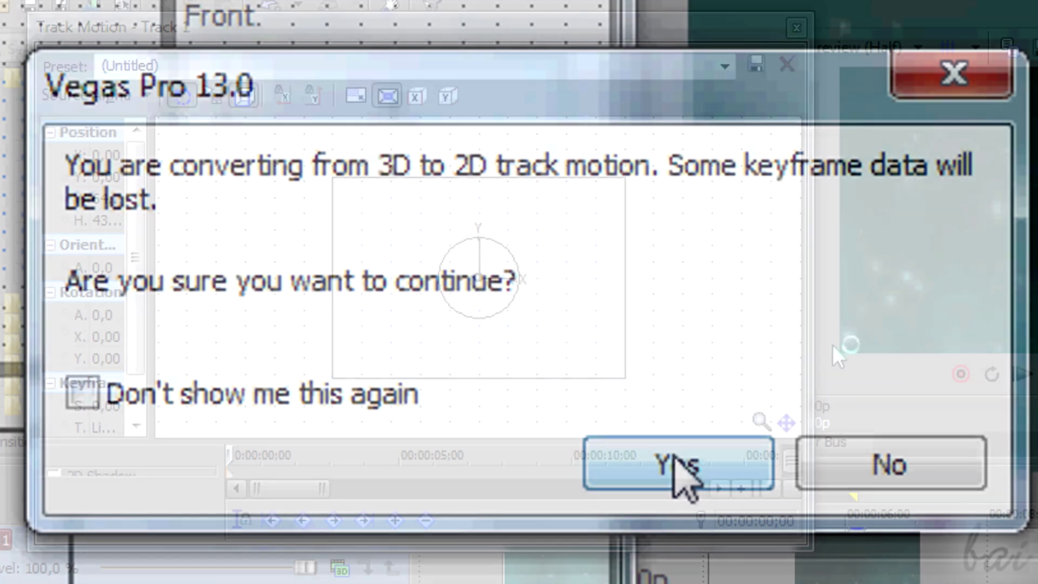
click(674, 456)
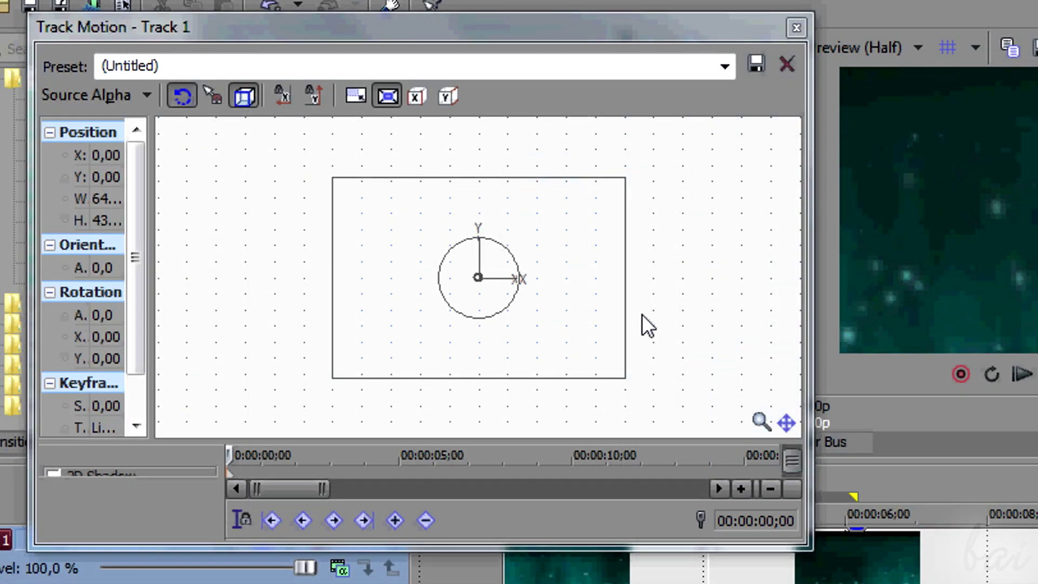
click(796, 29)
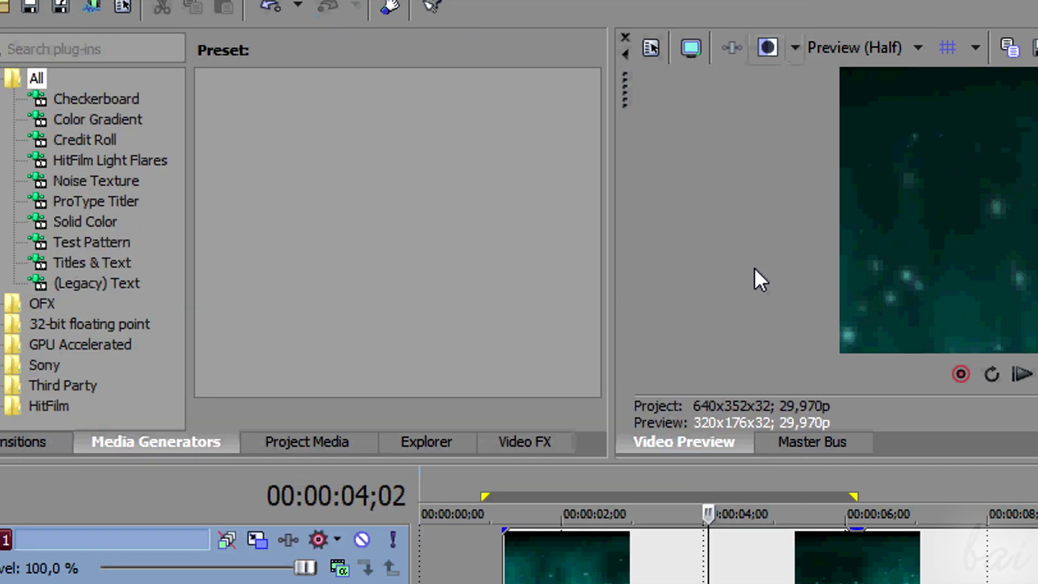